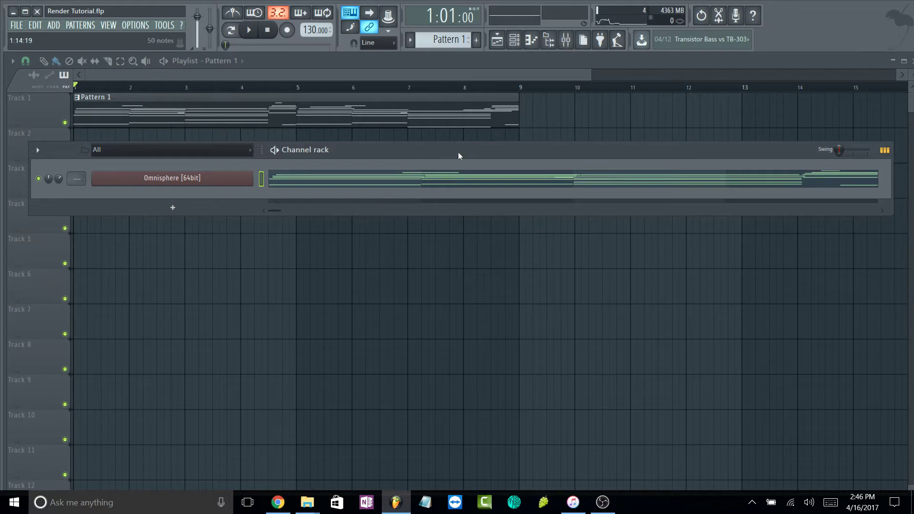
Drag the Channel rack window down and left, then nudge it slightly lower
drag(460, 150, 438, 231)
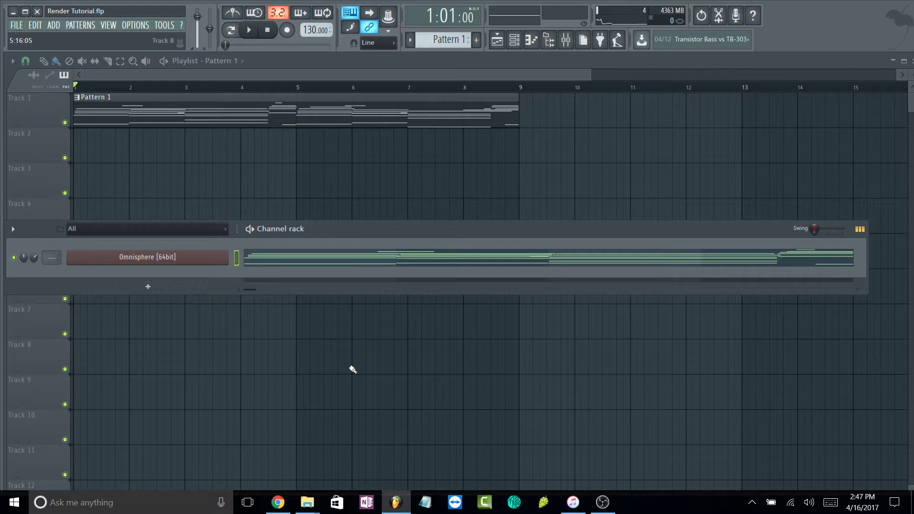
drag(363, 236, 363, 245)
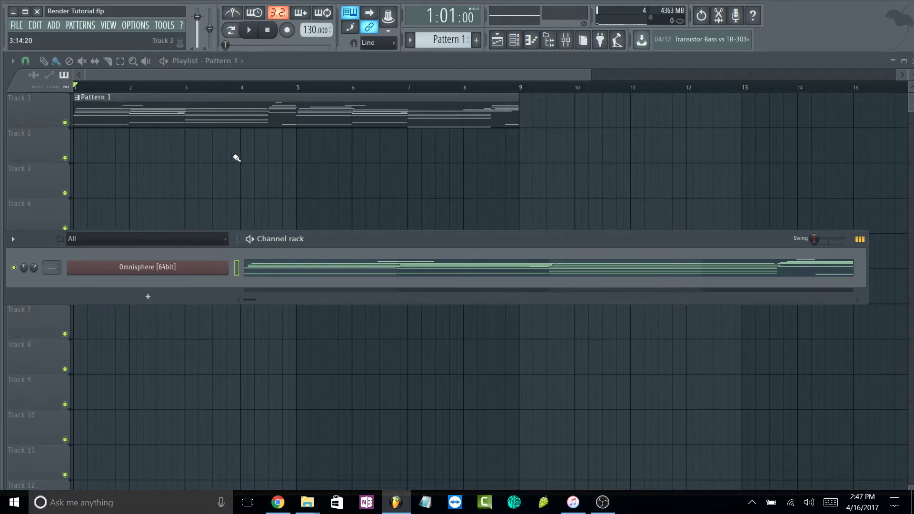
Hide the Channel rack with F6, briefly reopening it and hiding it again
key(F6)
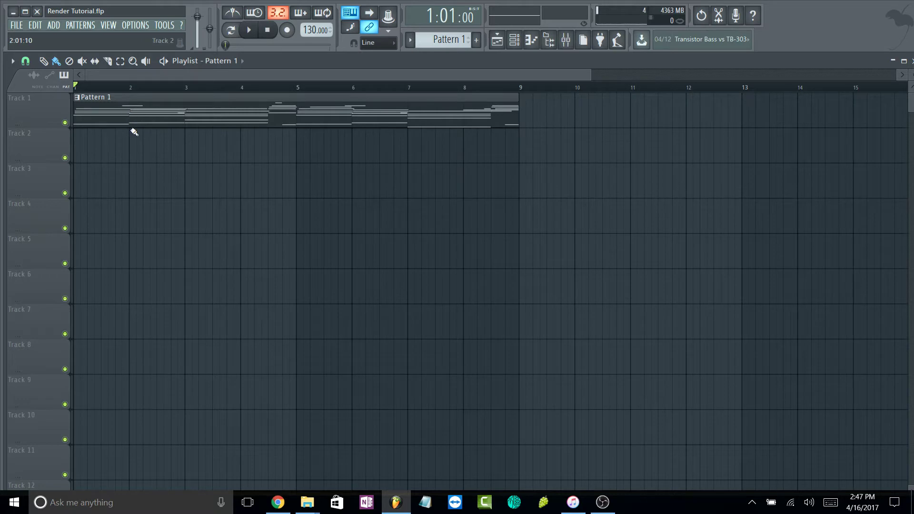
scroll(161, 219, up, 1)
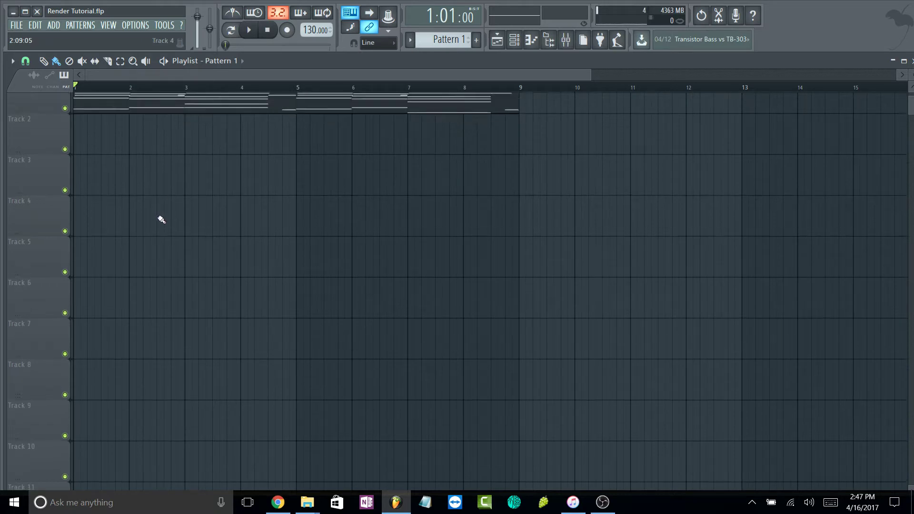
scroll(161, 219, up, 2)
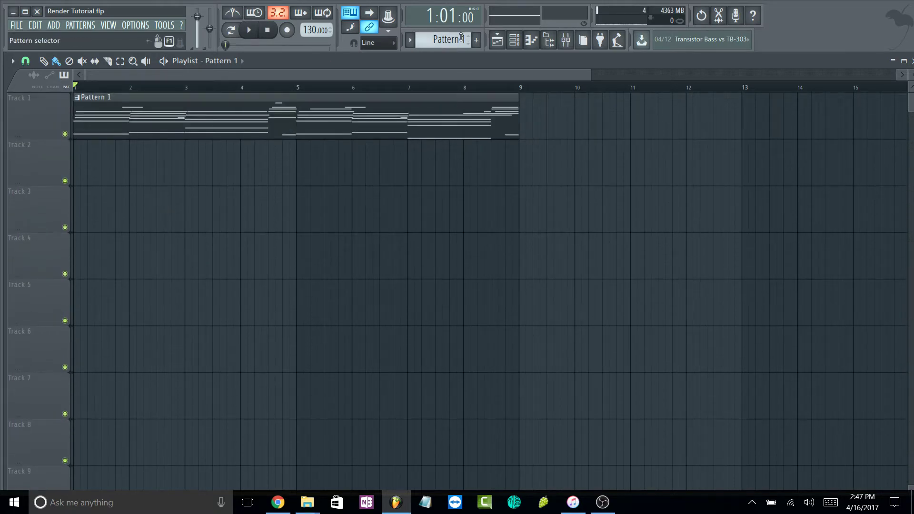
click(514, 40)
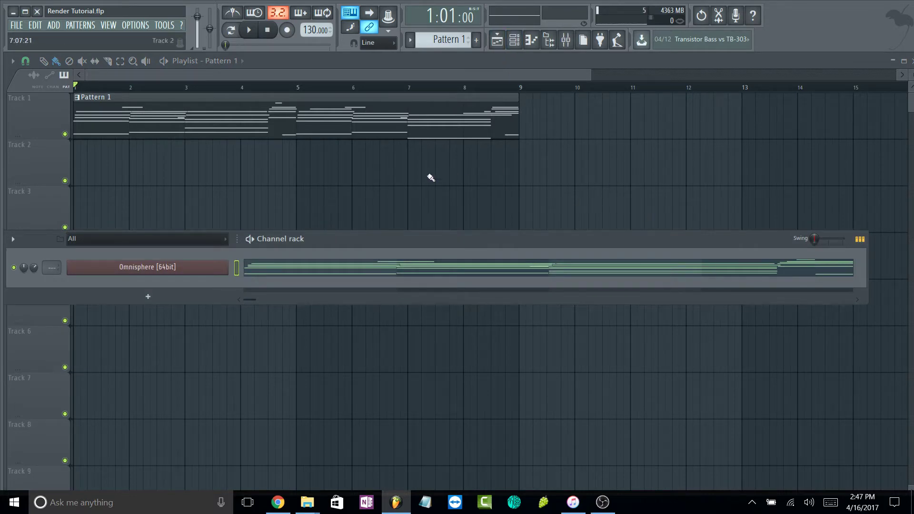
key(F6)
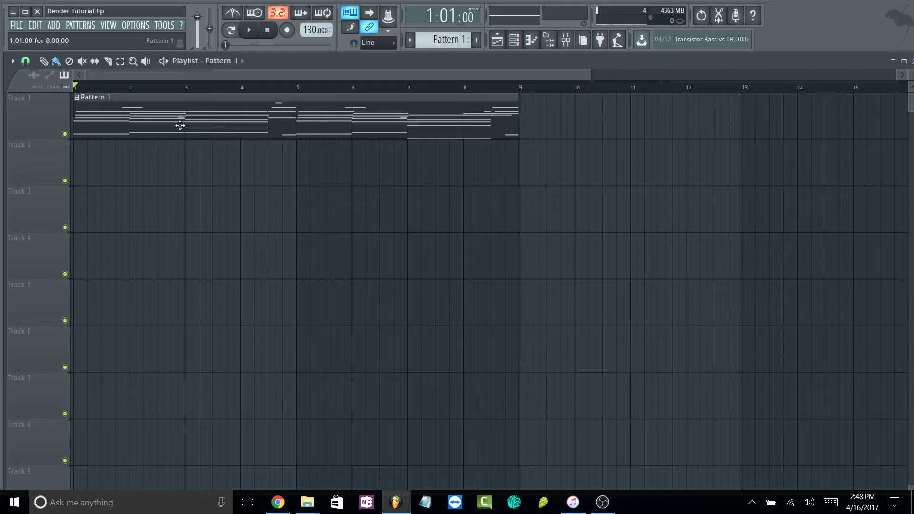
Adjust the playlist track height and start the song playing from Pattern 1
scroll(180, 126, up, 3)
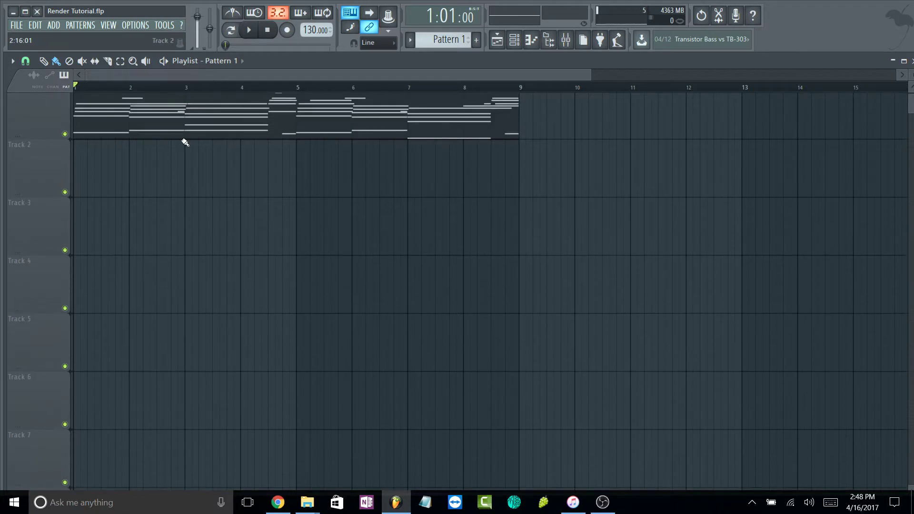
scroll(185, 143, down, 3)
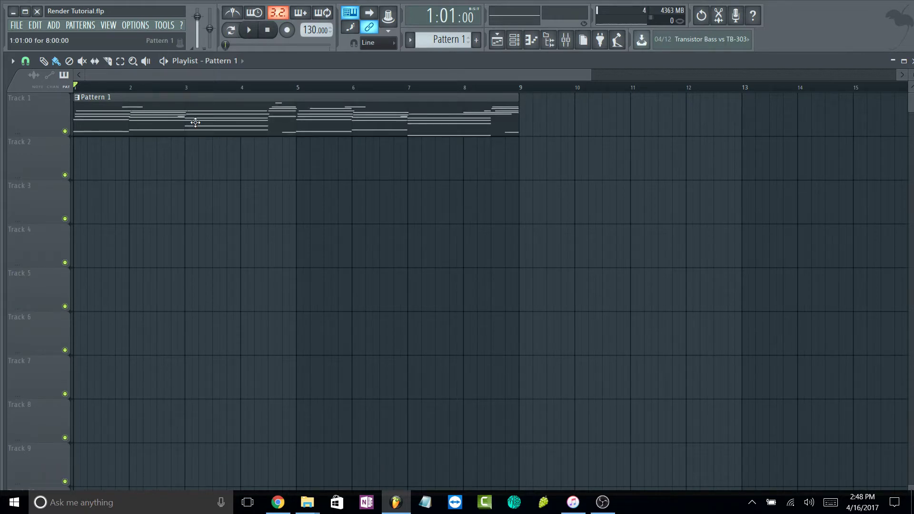
key(space)
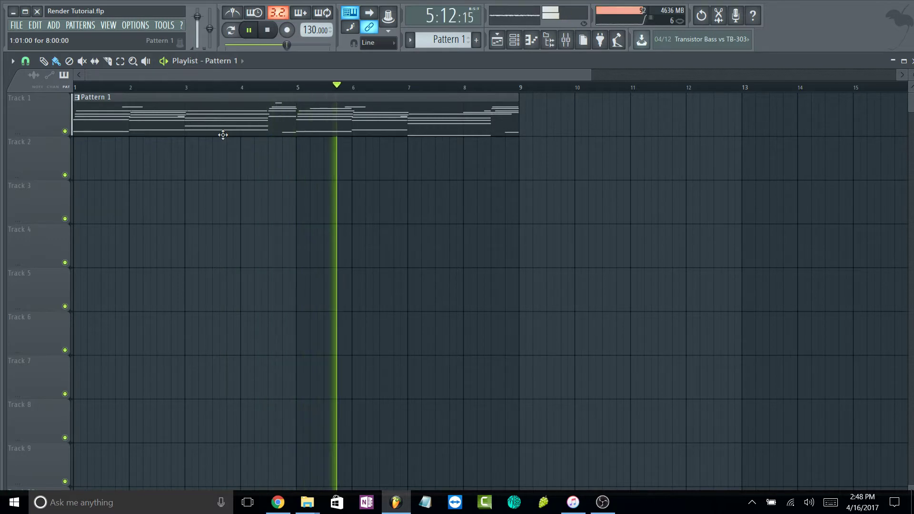
Stop playback and toggle the Channel rack open and closed again
key(space)
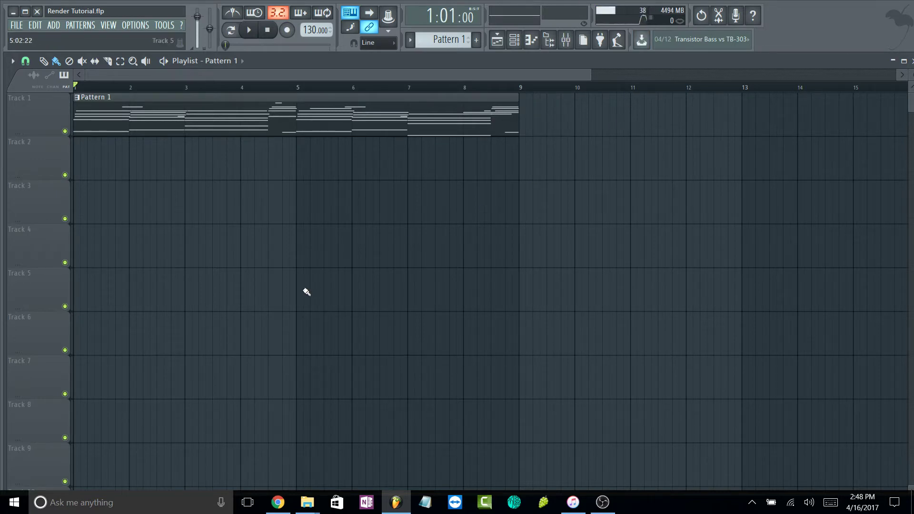
click(515, 42)
key(F6)
Close the Chrome and iTunes windows from the taskbar, then play and stop the song
click(277, 475)
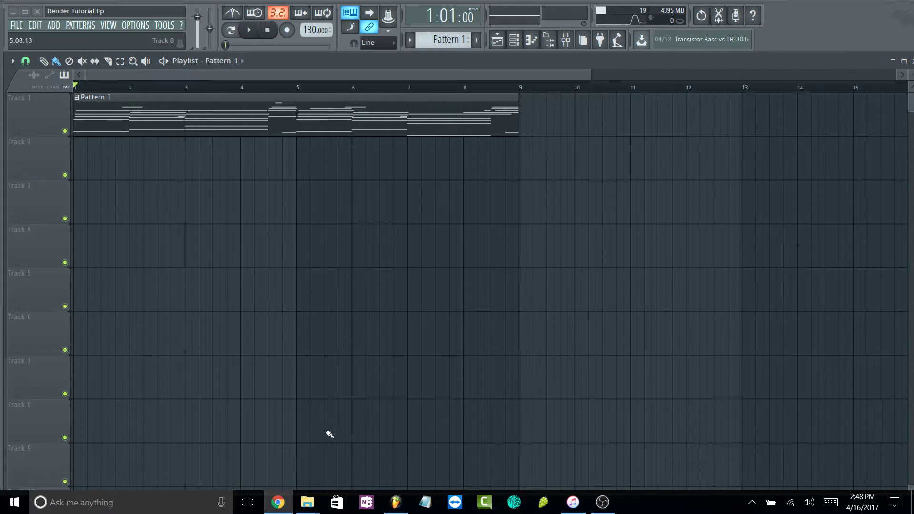
right_click(573, 502)
click(573, 472)
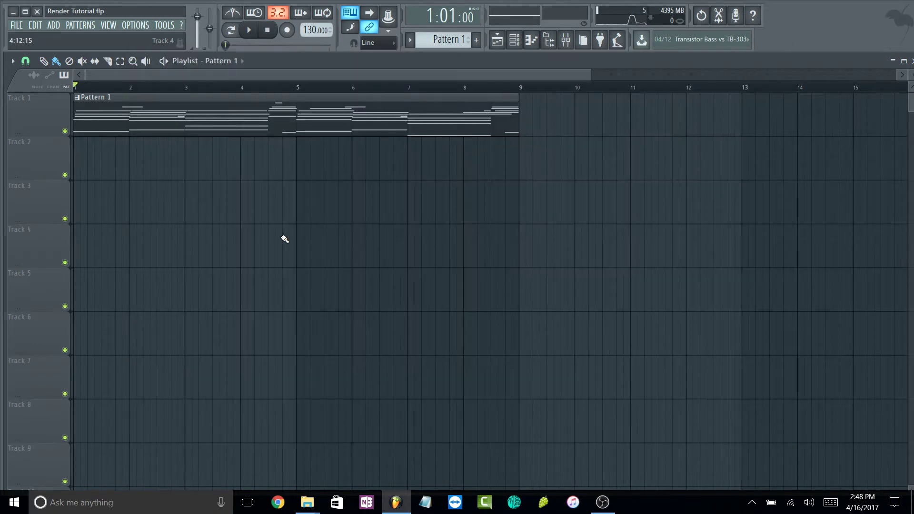
key(space)
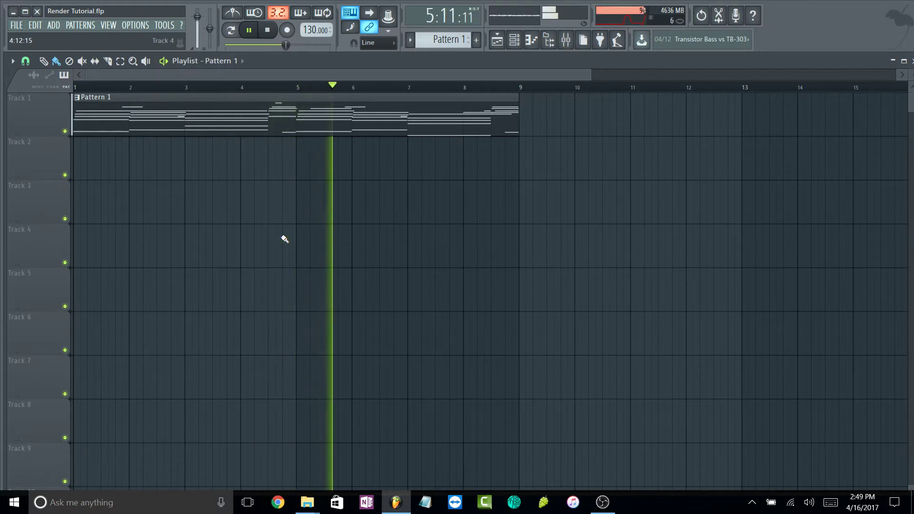
key(space)
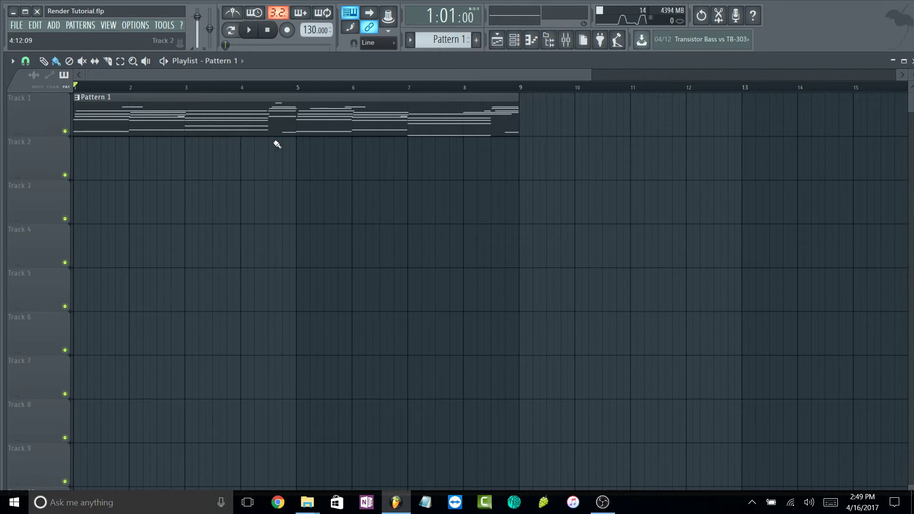
Scroll through the playlist tracks around the eight-bar Pattern 1 clip on Track 1
scroll(276, 308, down, 2)
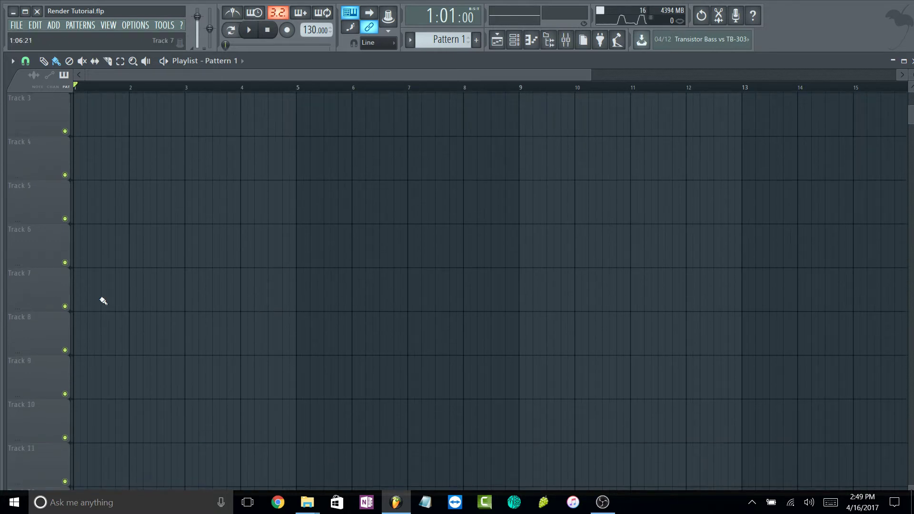
scroll(159, 306, up, 2)
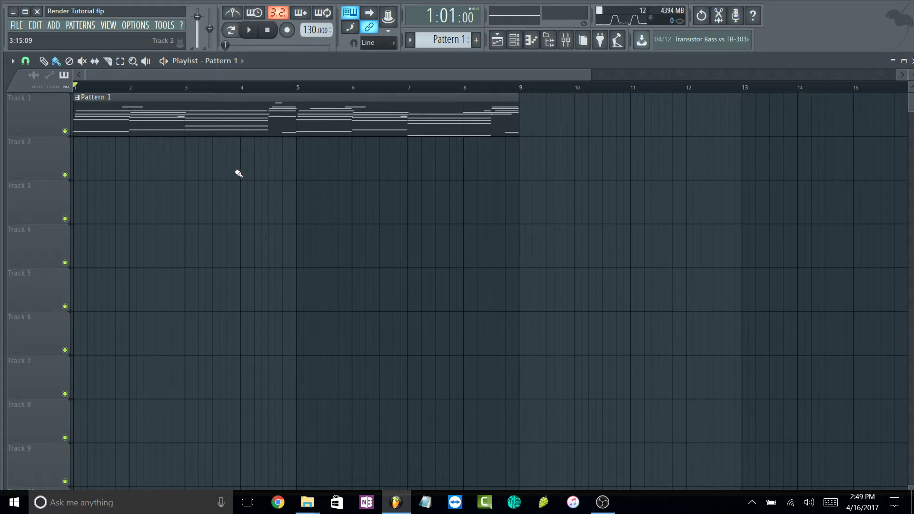
scroll(239, 171, down, 2)
scroll(172, 280, up, 2)
scroll(163, 224, down, 1)
scroll(163, 224, down, 2)
scroll(163, 224, up, 2)
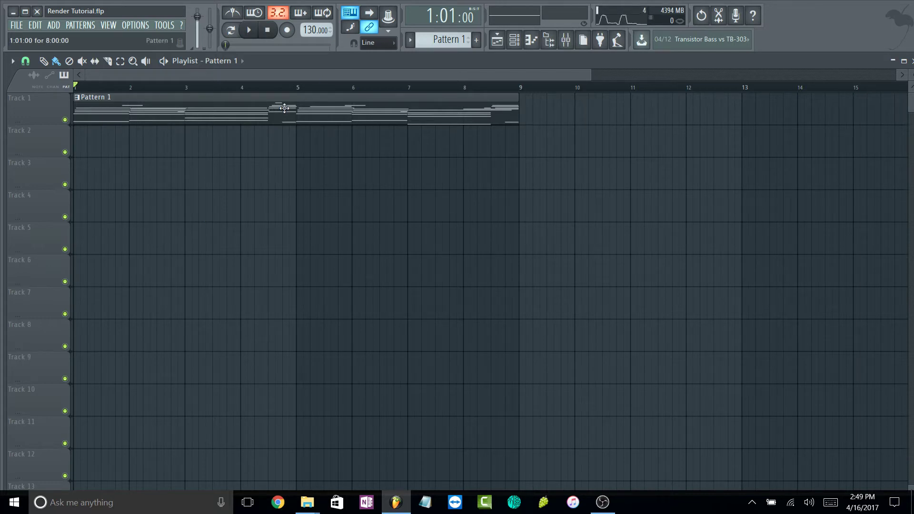
Load Edison into the first effect slot of the Master mixer track
click(566, 40)
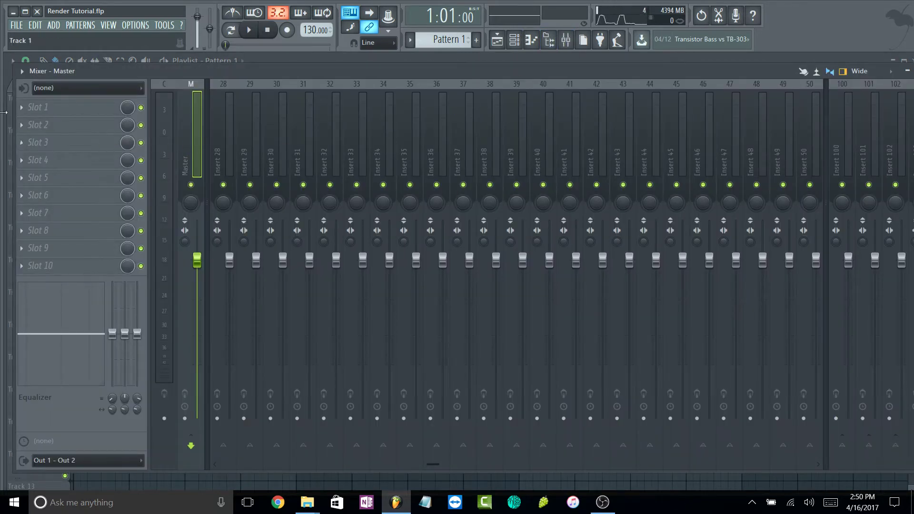
scroll(313, 143, up, 7)
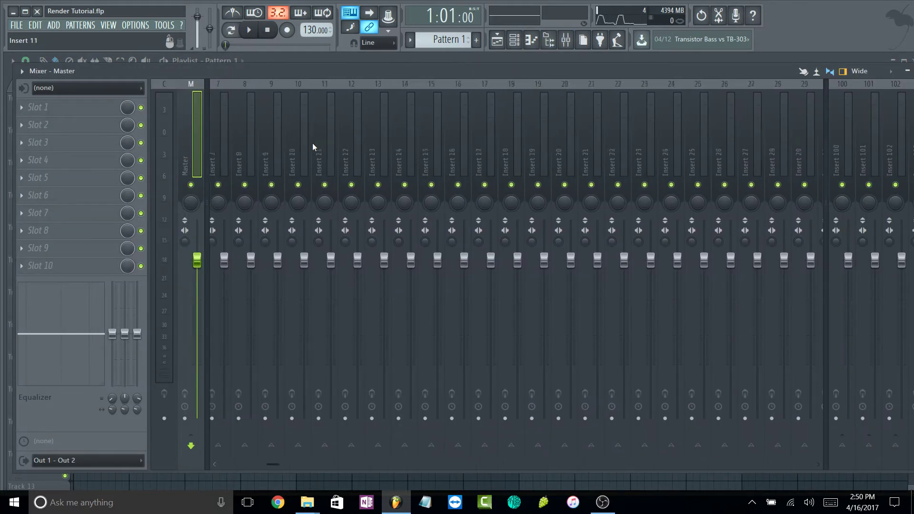
scroll(312, 142, up, 2)
click(24, 113)
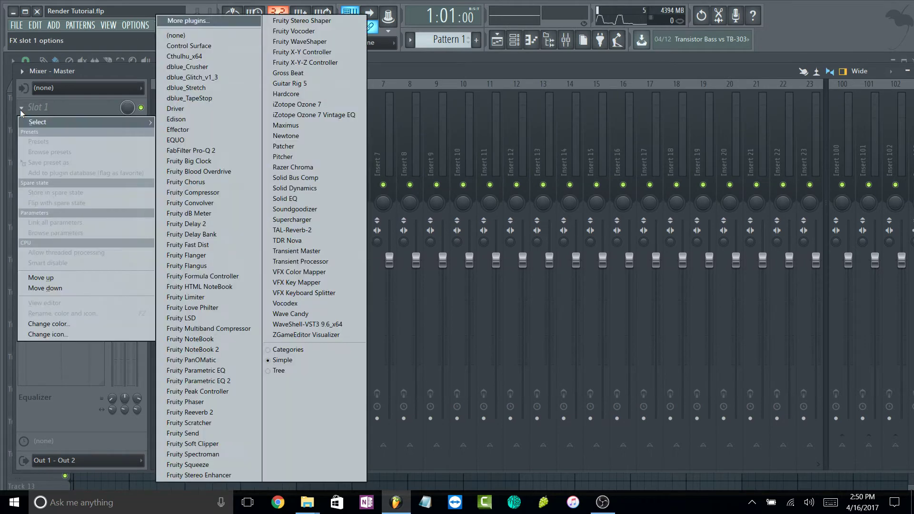
click(213, 120)
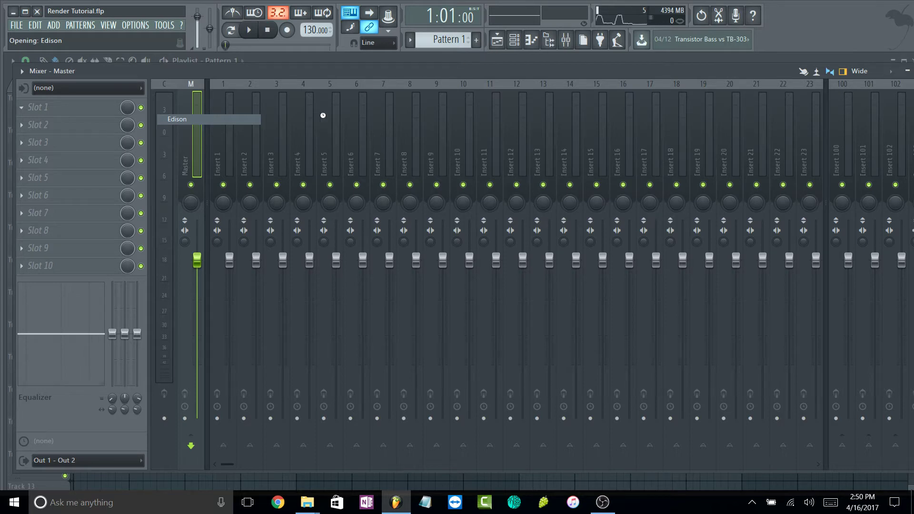
drag(291, 136, 572, 86)
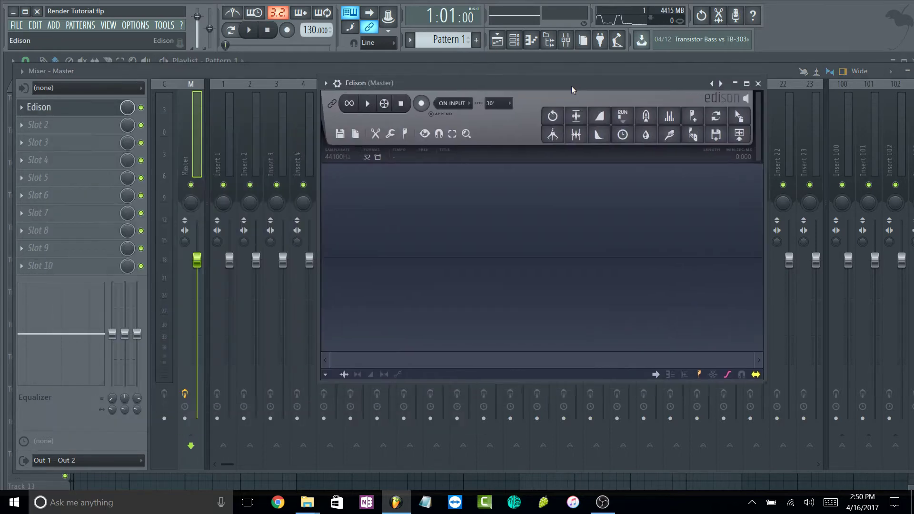
Close the playlist, Channel rack and piano roll windows
click(498, 40)
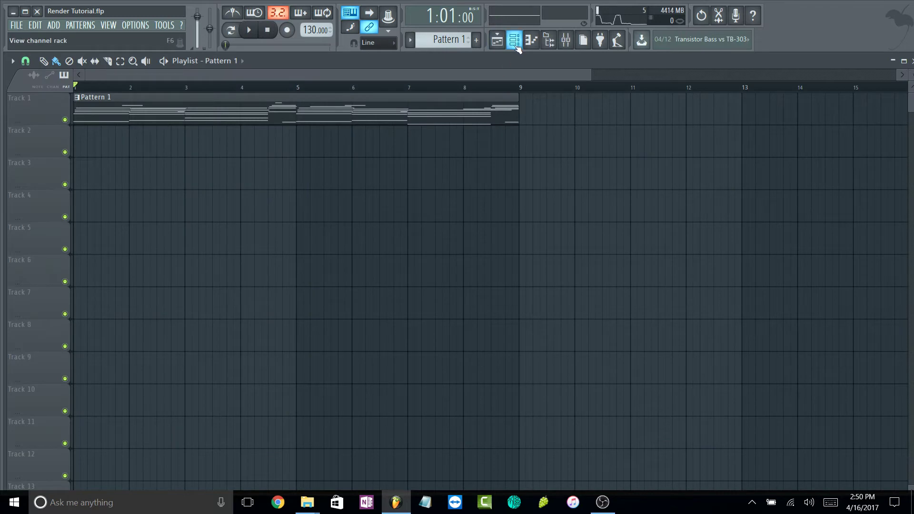
click(497, 40)
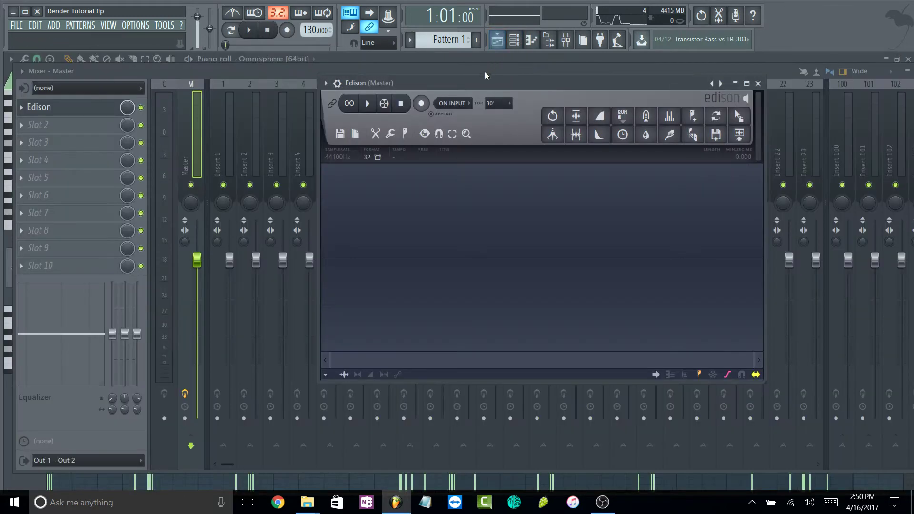
click(545, 41)
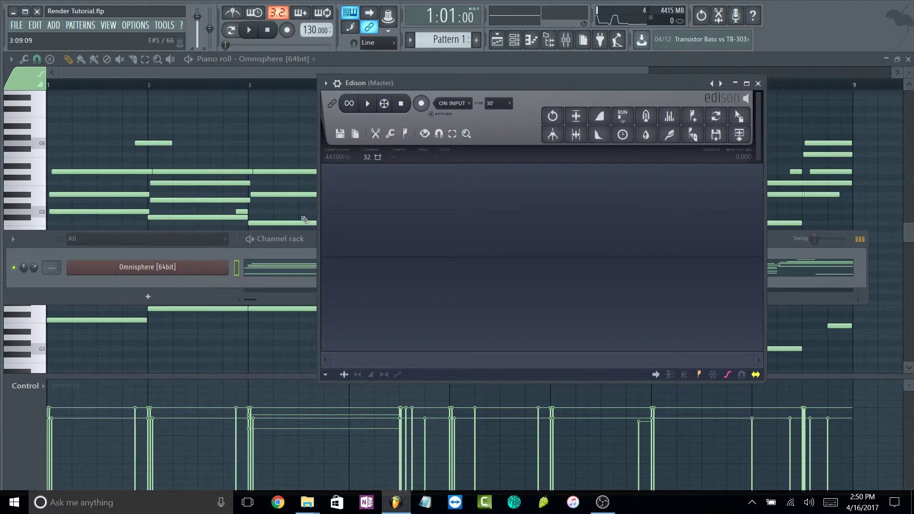
click(514, 41)
click(515, 41)
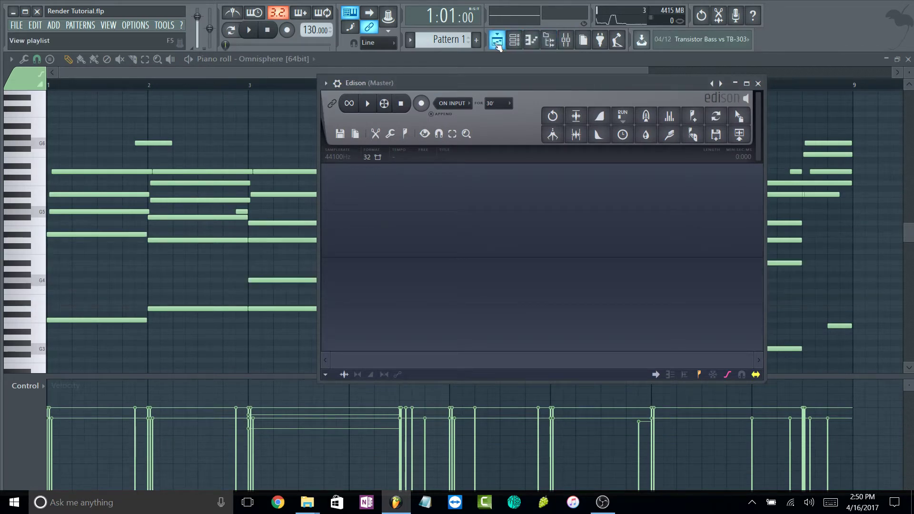
click(497, 42)
click(498, 42)
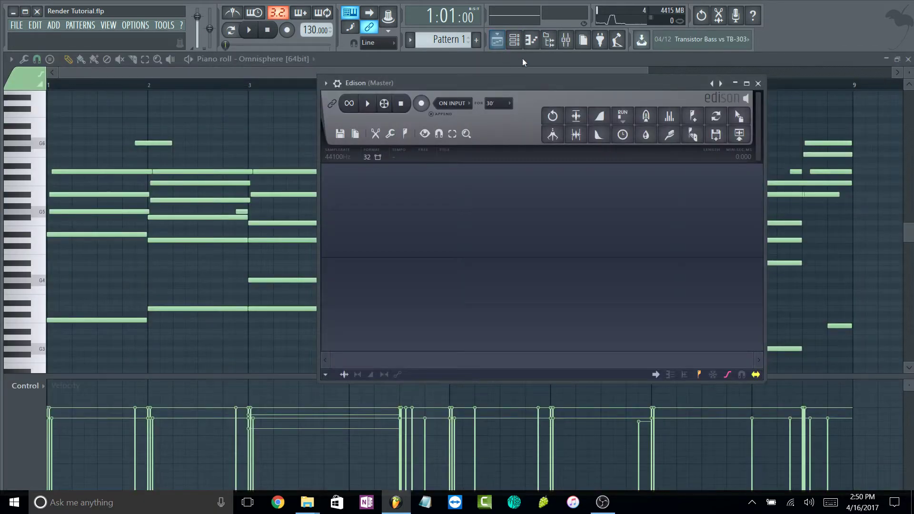
click(532, 41)
click(531, 42)
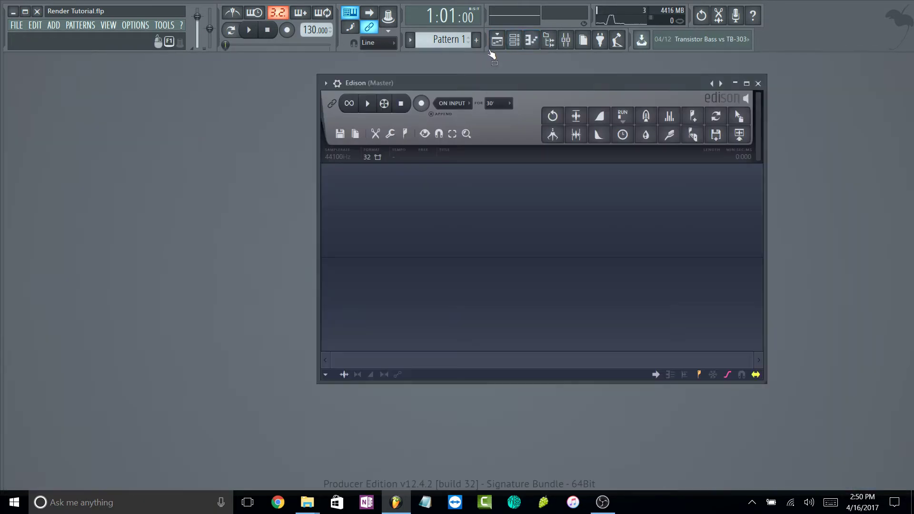
Reopen the playlist and dock the mixer beneath it
click(495, 47)
click(566, 41)
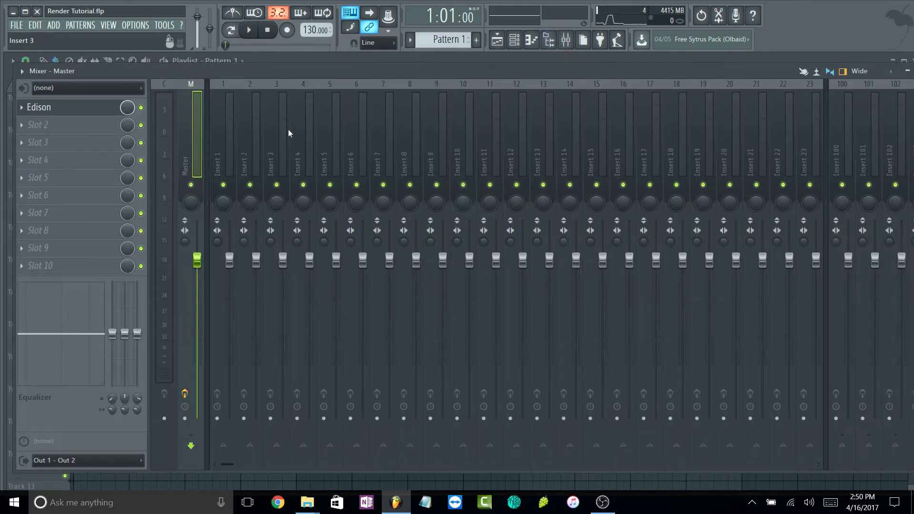
drag(321, 71, 366, 359)
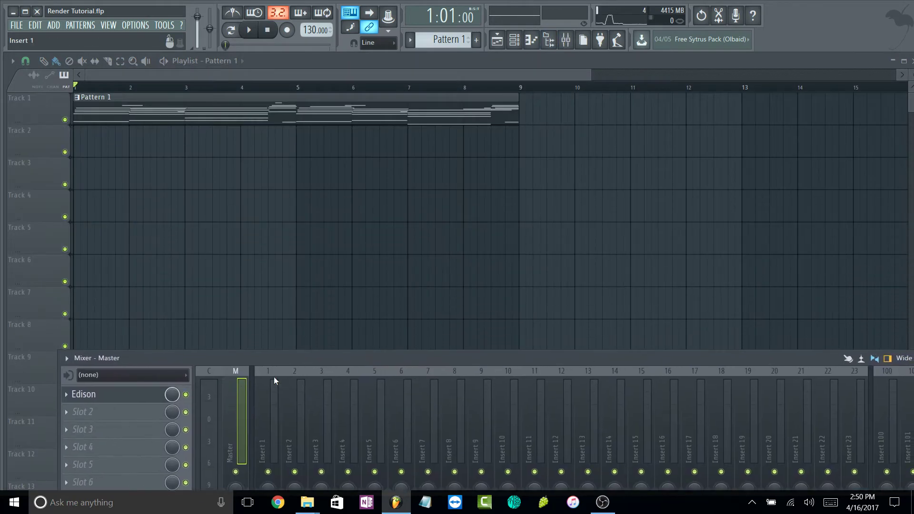
Open Edison on the master's Slot 1 and record Pattern 1's playback, then stop at 1:01:00
click(113, 400)
drag(443, 85, 421, 109)
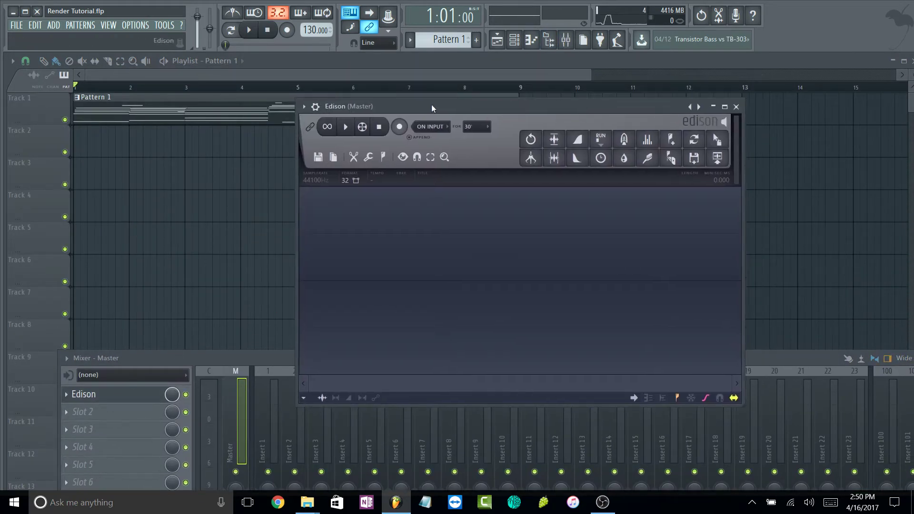
click(399, 127)
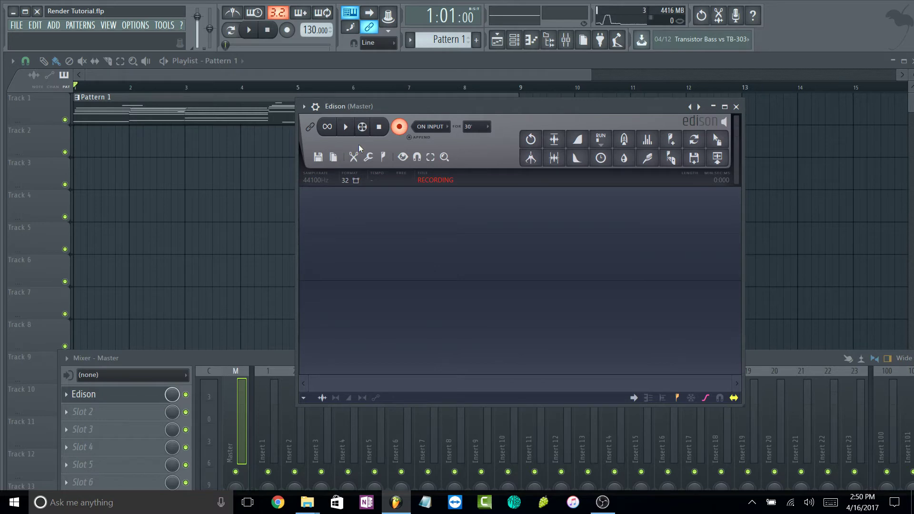
click(346, 127)
click(249, 31)
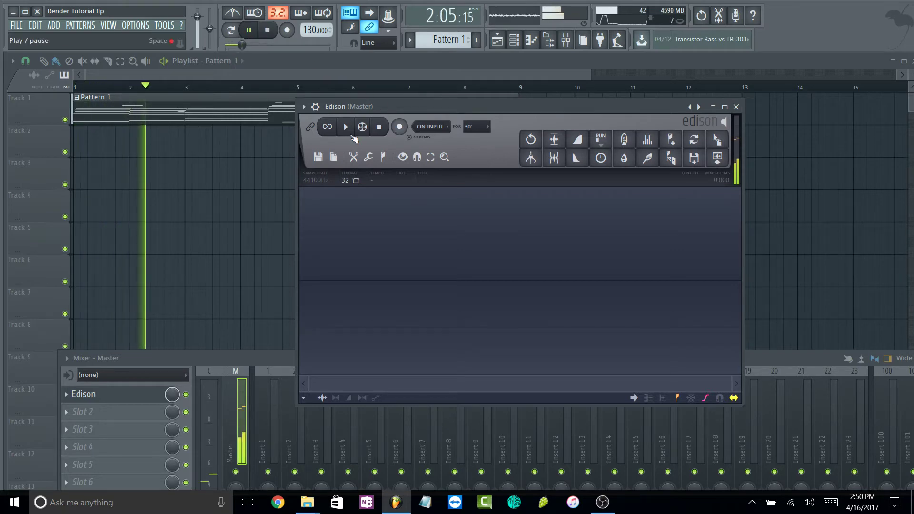
click(399, 127)
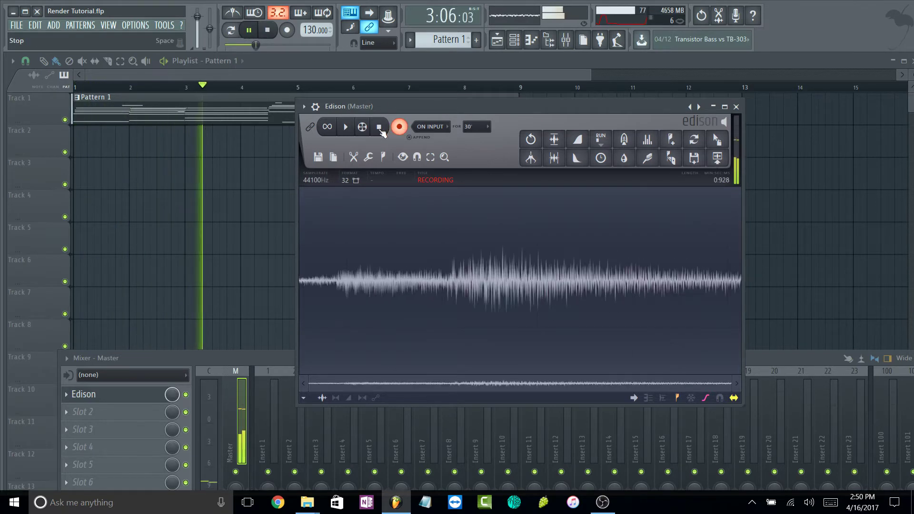
click(399, 127)
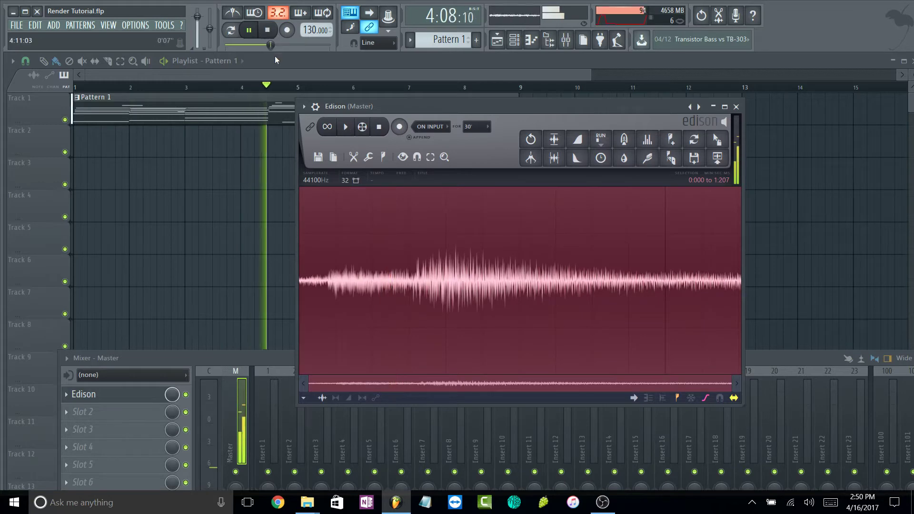
click(267, 29)
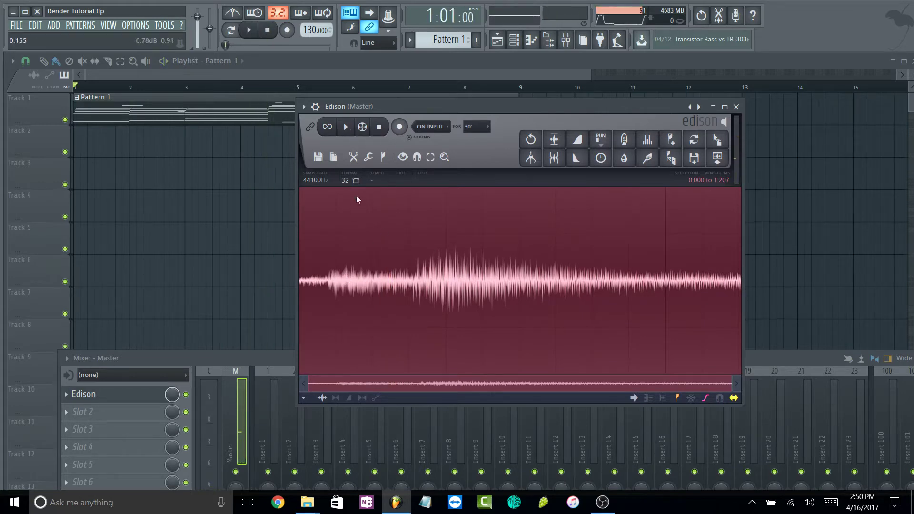
Drop the Edison recording onto Track 3, solo and play it, then delete the clip
drag(717, 139, 83, 183)
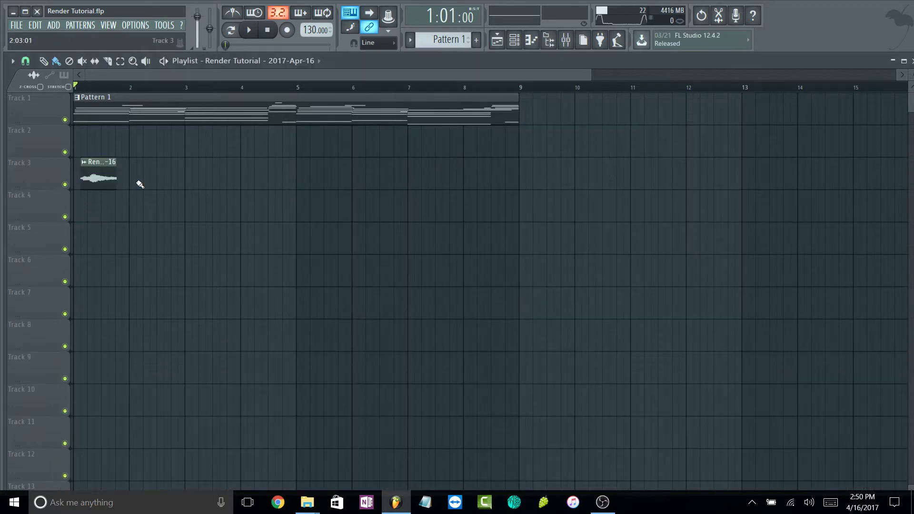
right_click(66, 185)
key(space)
key(space)
right_click(88, 187)
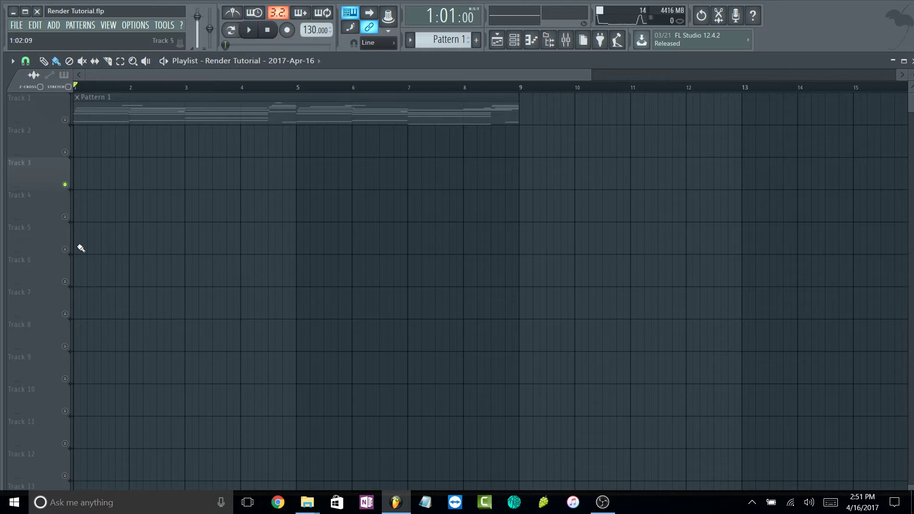
Reopen Edison from the mixer, select the whole recorded sample, and close Edison
click(532, 40)
click(531, 40)
click(571, 45)
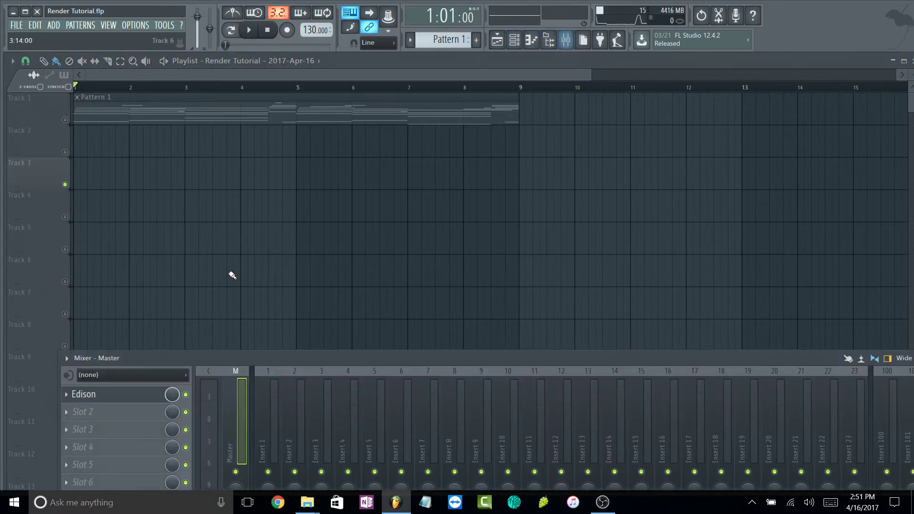
click(122, 395)
right_click(431, 270)
mouse_move(445, 300)
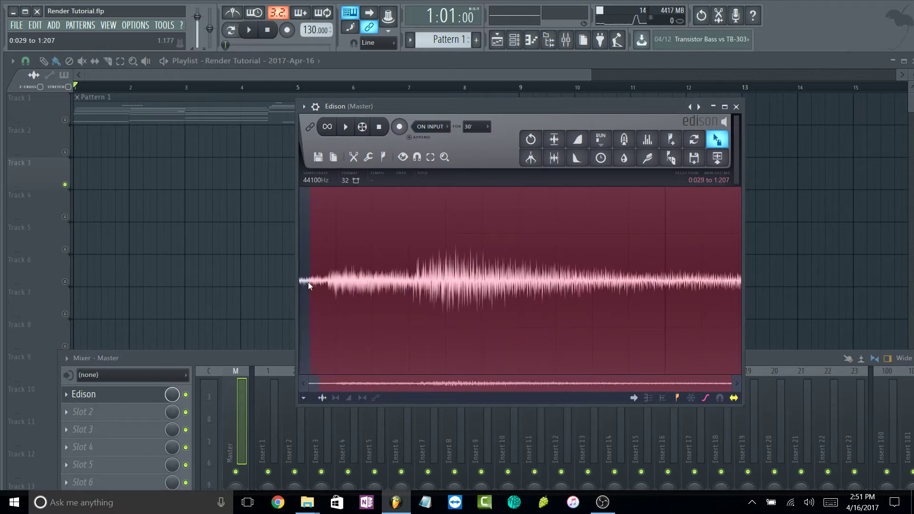
click(607, 261)
click(552, 245)
click(301, 253)
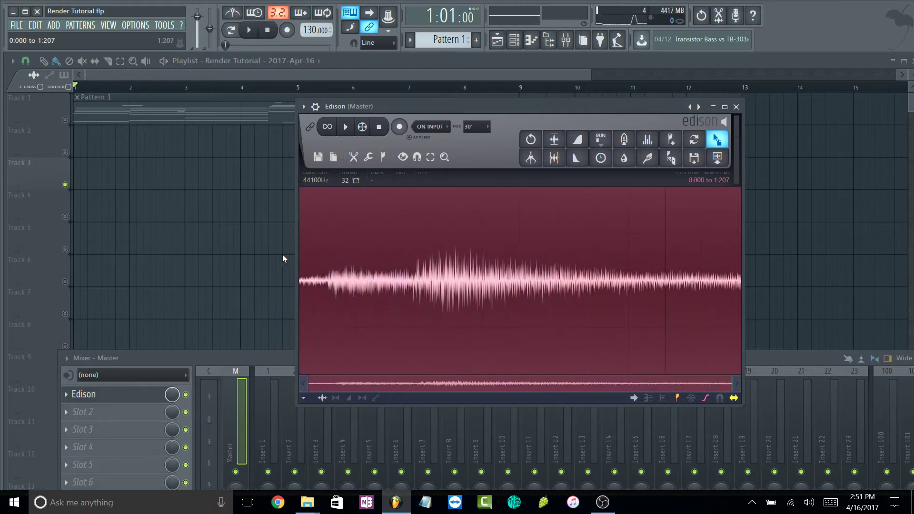
click(738, 107)
Solo Track 1 holding Pattern 1, then dismiss the export menu and show the mixer
right_click(65, 120)
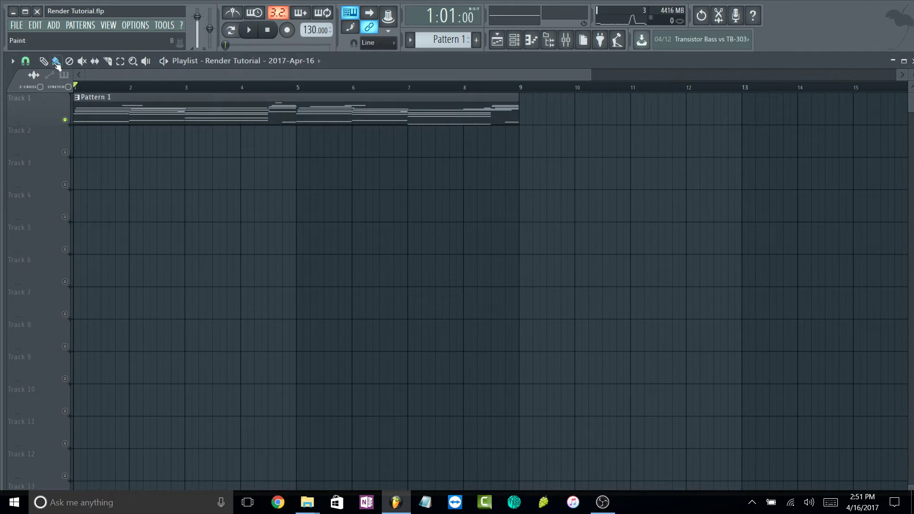
click(17, 28)
mouse_move(70, 120)
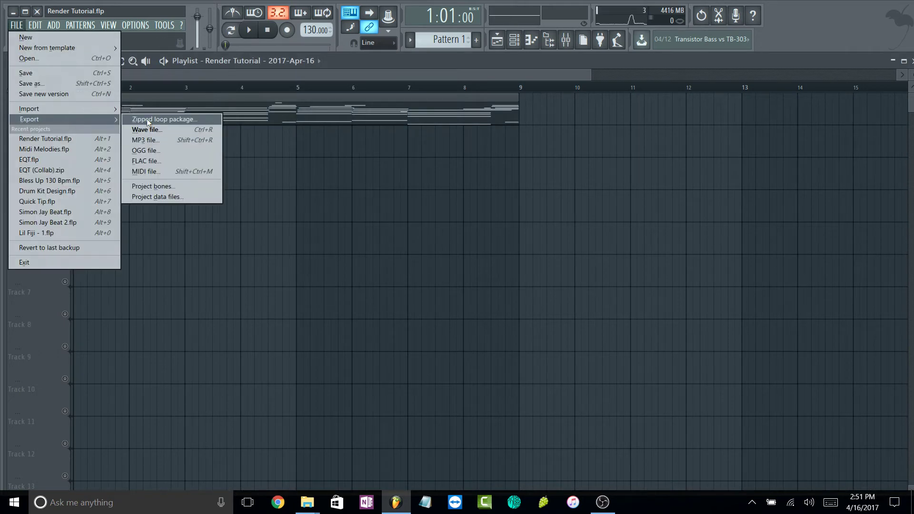
click(566, 41)
Rename the Omnisphere channel in the Channel rack to 'Piano'
click(514, 40)
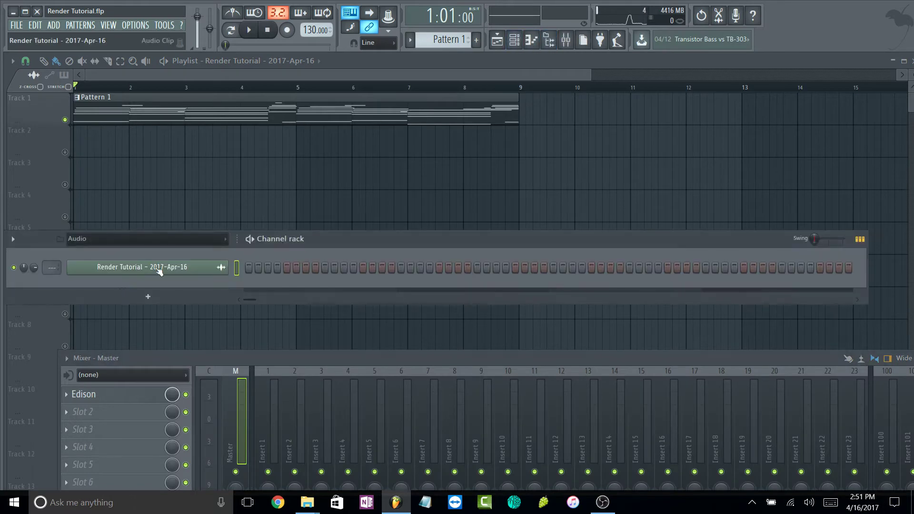
scroll(163, 240, down, 1)
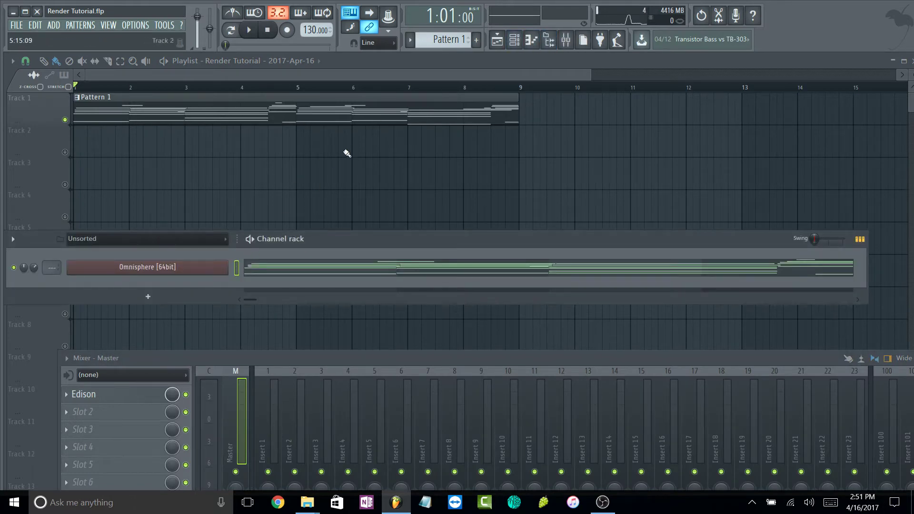
right_click(210, 267)
click(250, 268)
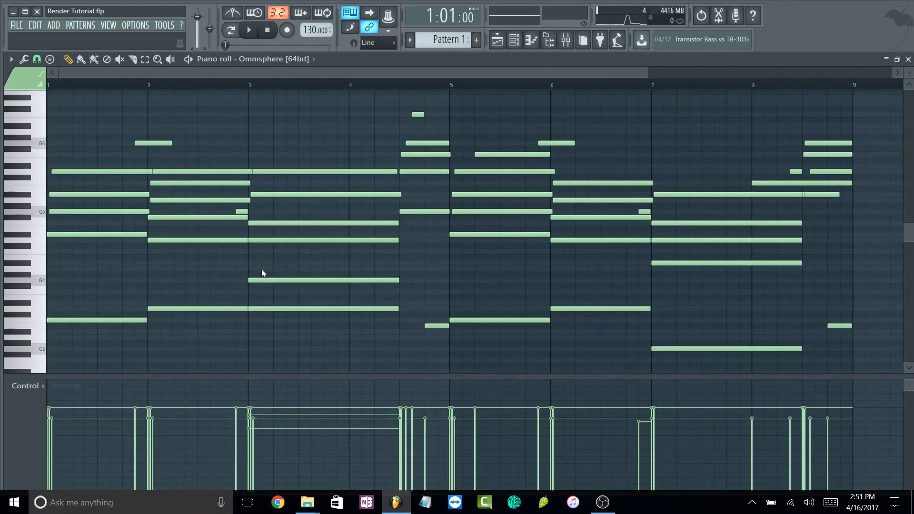
click(497, 40)
click(515, 40)
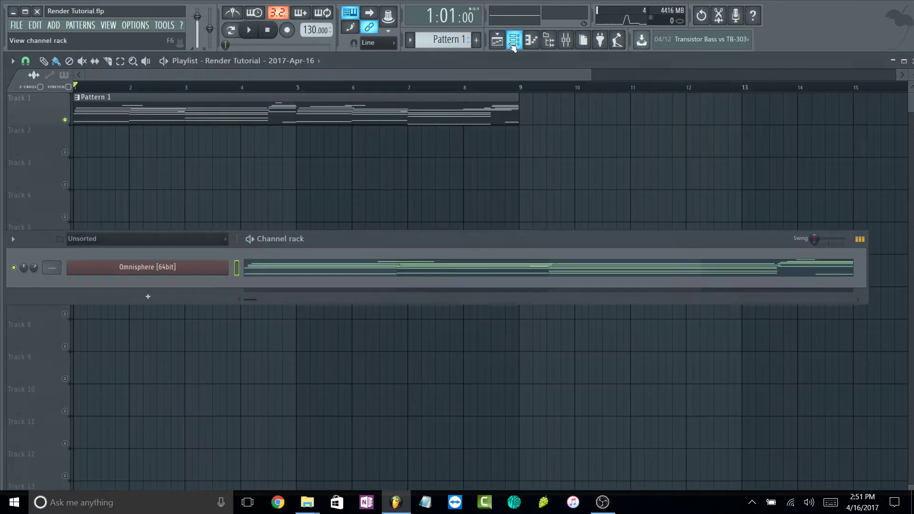
right_click(200, 267)
click(250, 277)
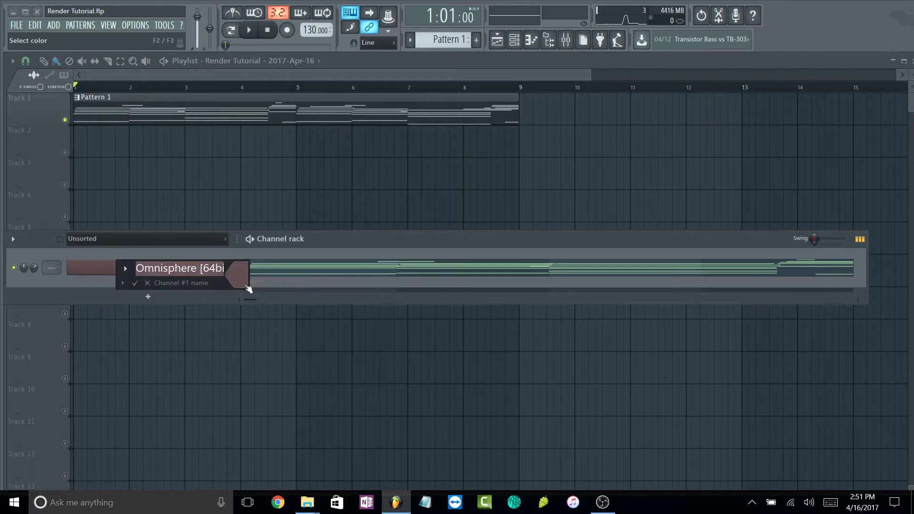
text(Piano)
key(Return)
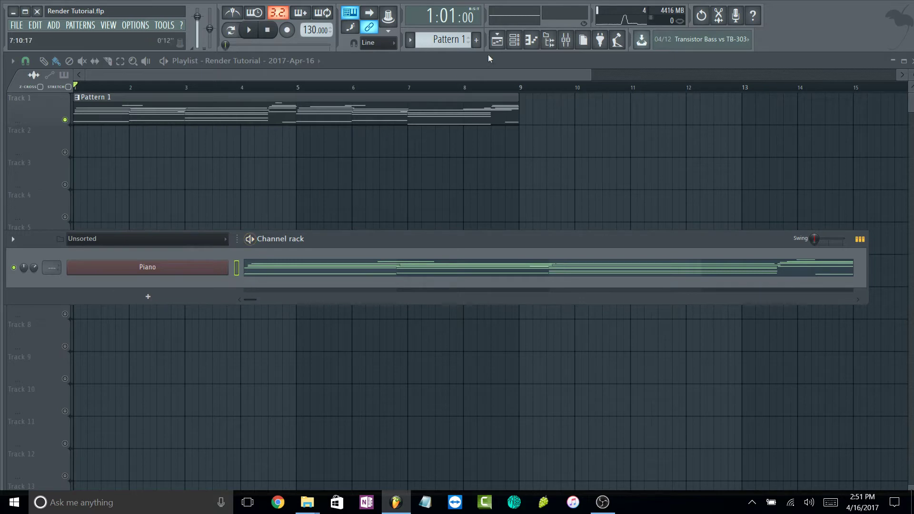
Enlarge the mixer to fill the screen and bring up Insert 1's options
click(565, 40)
drag(292, 365, 278, 94)
right_click(253, 109)
Route the Piano channel to Insert 1 and start exporting the project as WAV
mouse_move(332, 196)
click(419, 195)
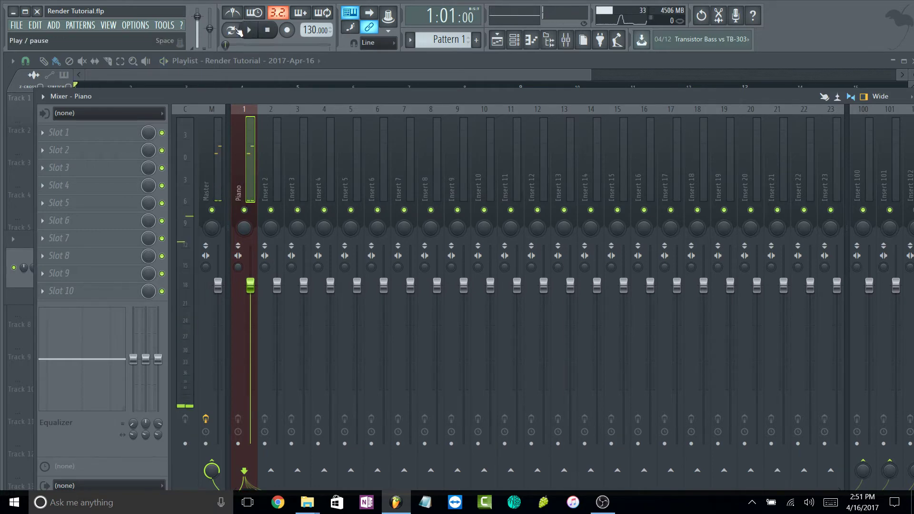
click(16, 25)
mouse_move(83, 120)
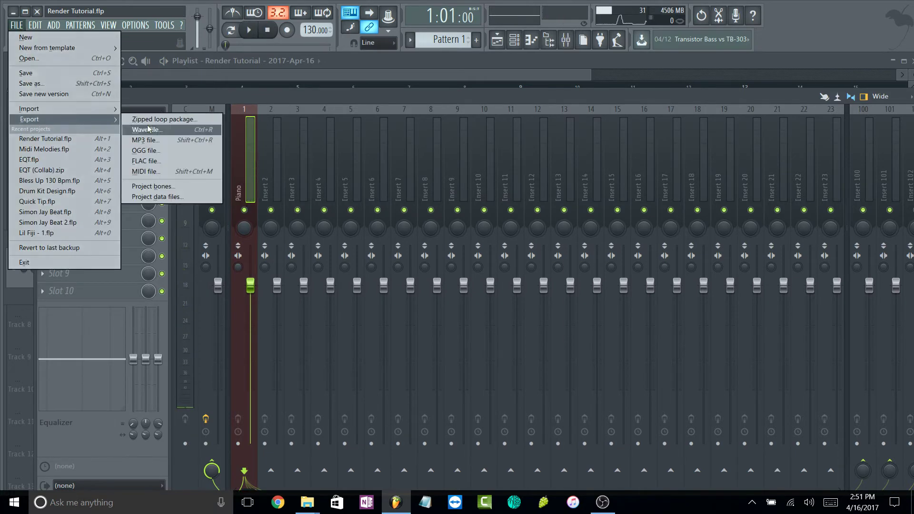
click(194, 129)
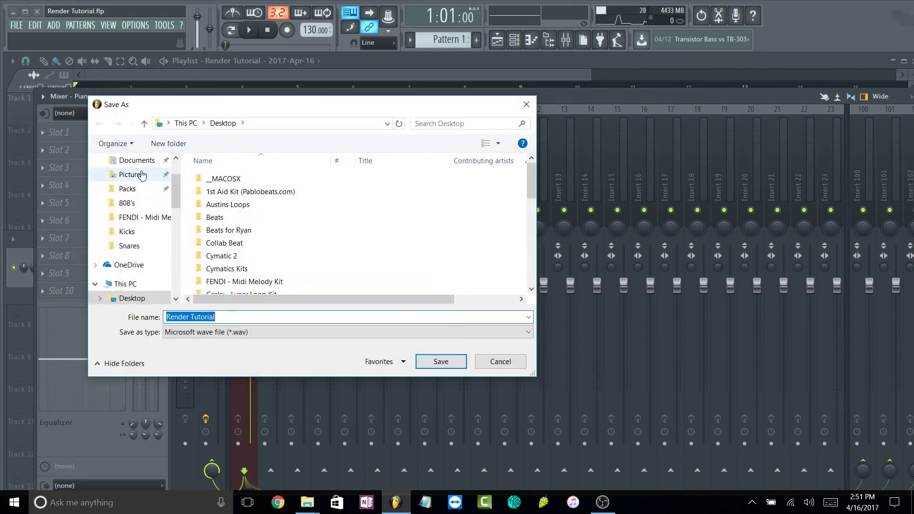
Save Render Tutorial.wav to the Desktop, then cancel the 24-bit render and show the playlist
scroll(141, 170, up, 1)
click(138, 162)
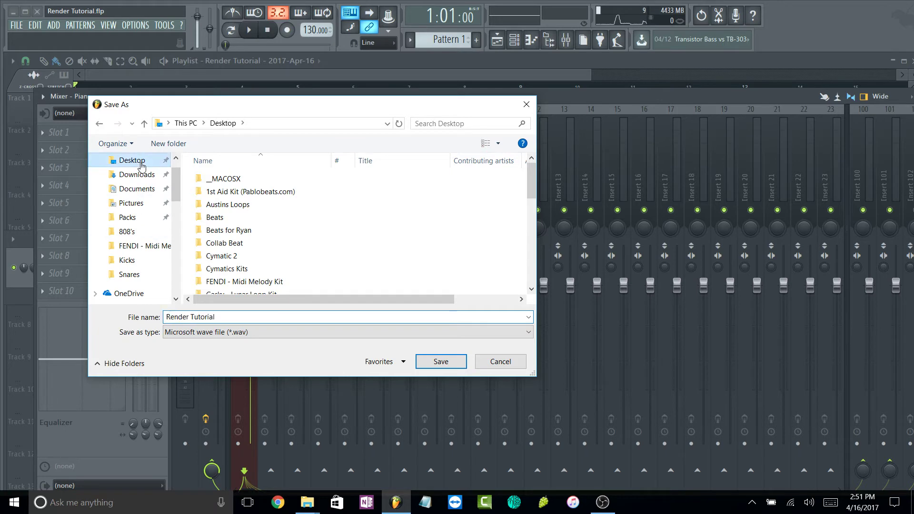
click(417, 362)
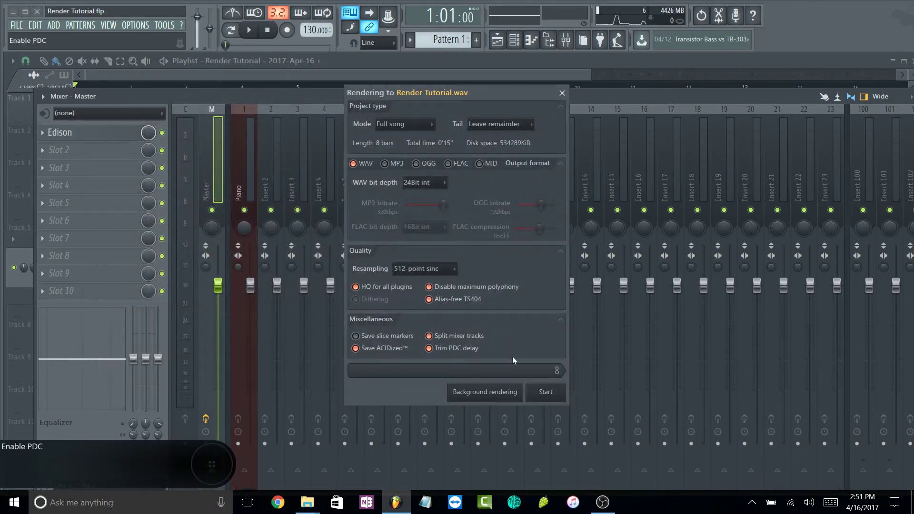
click(567, 98)
click(497, 40)
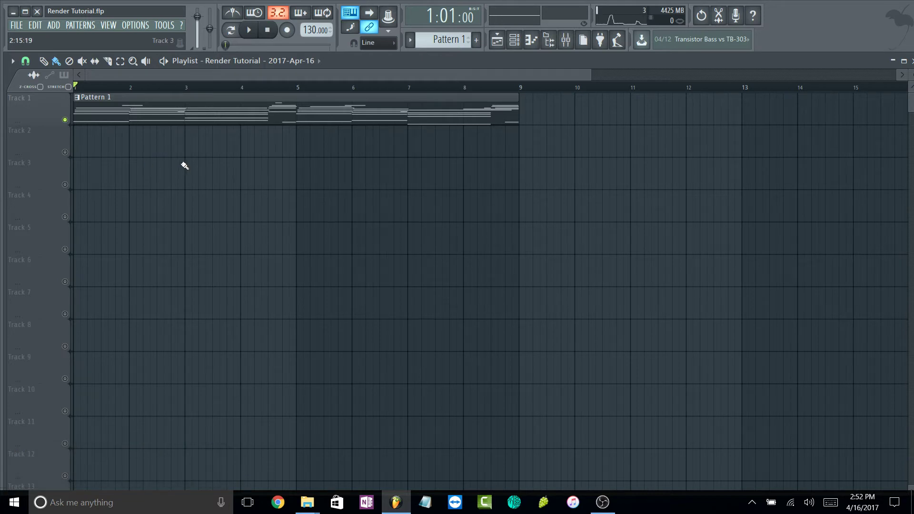
Set the song position to bar 8 and play the ending of Pattern 1
drag(469, 153, 146, 135)
click(153, 152)
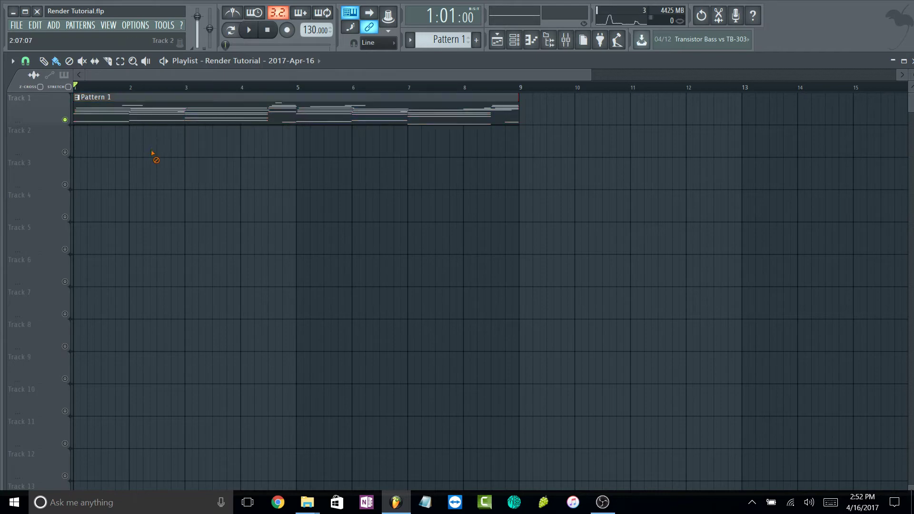
click(17, 25)
click(466, 89)
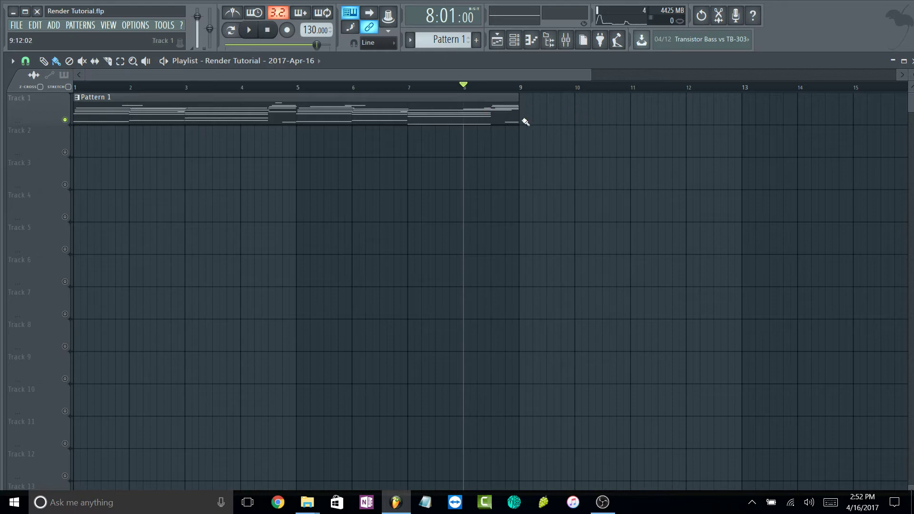
key(space)
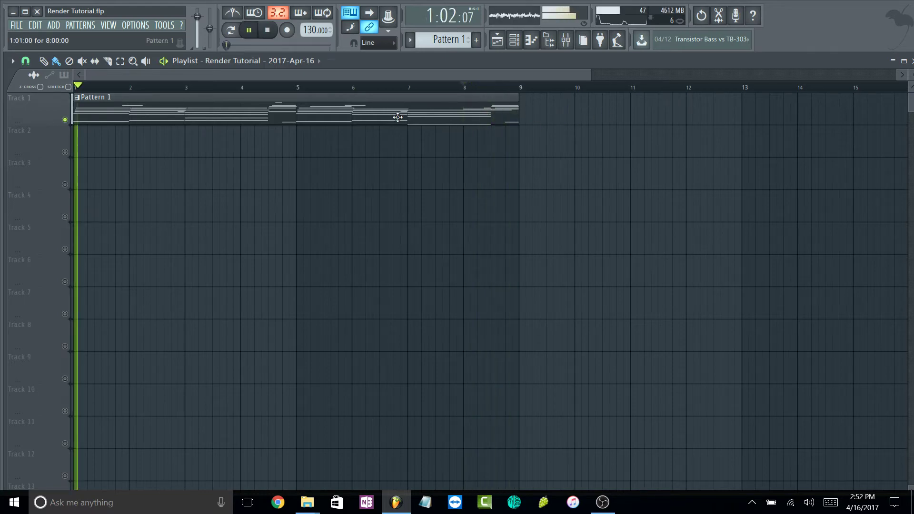
key(space)
Extend the Pattern 1 clip out to bar 13 and replay the ending from bar 8
drag(592, 73, 677, 73)
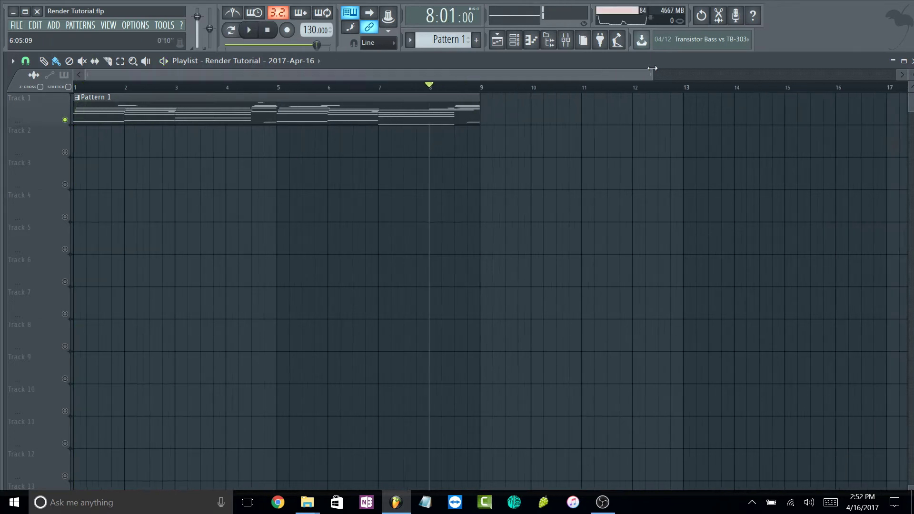
drag(460, 107, 637, 97)
key(space)
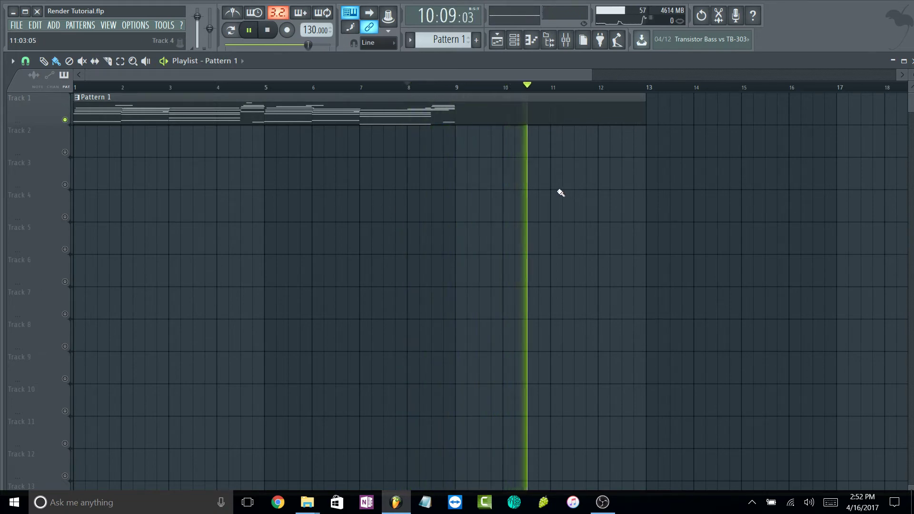
key(space)
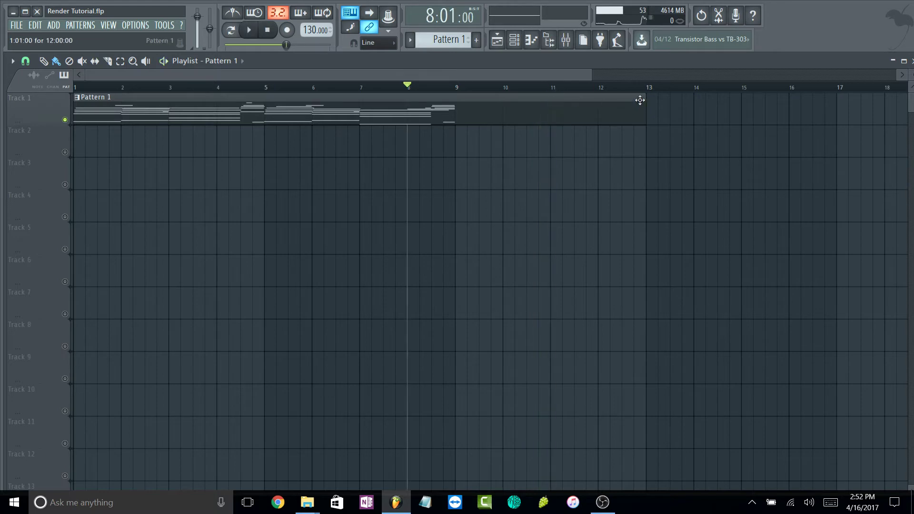
Trim Pattern 1 to end at bar 11 and select bars 1 to 11 on the ruler
drag(641, 100, 551, 100)
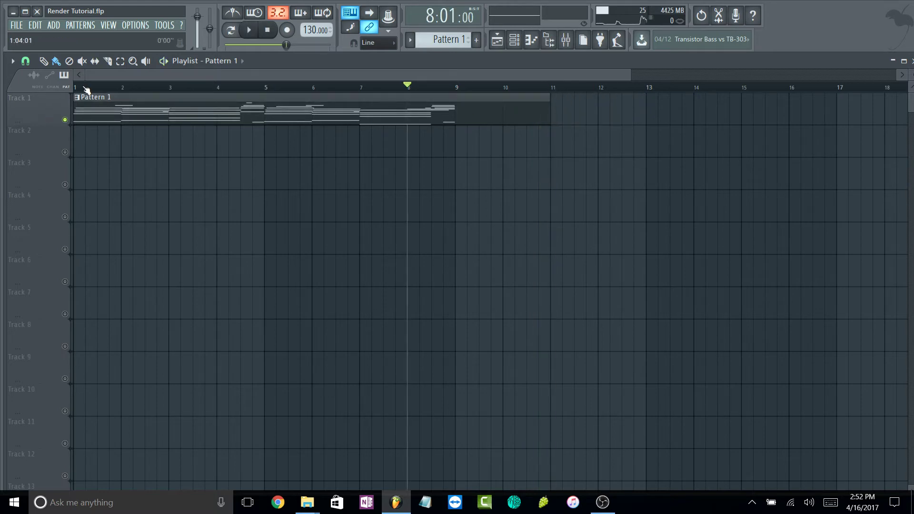
drag(75, 88, 551, 88)
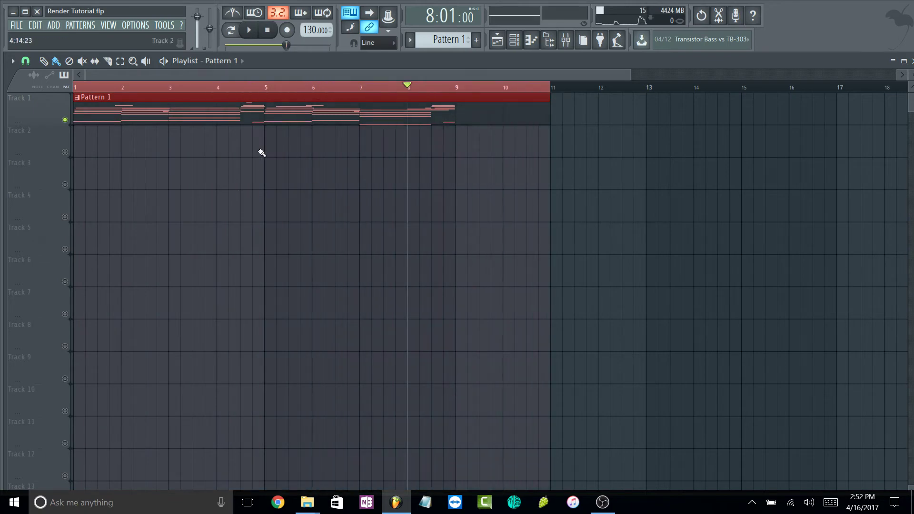
key(space)
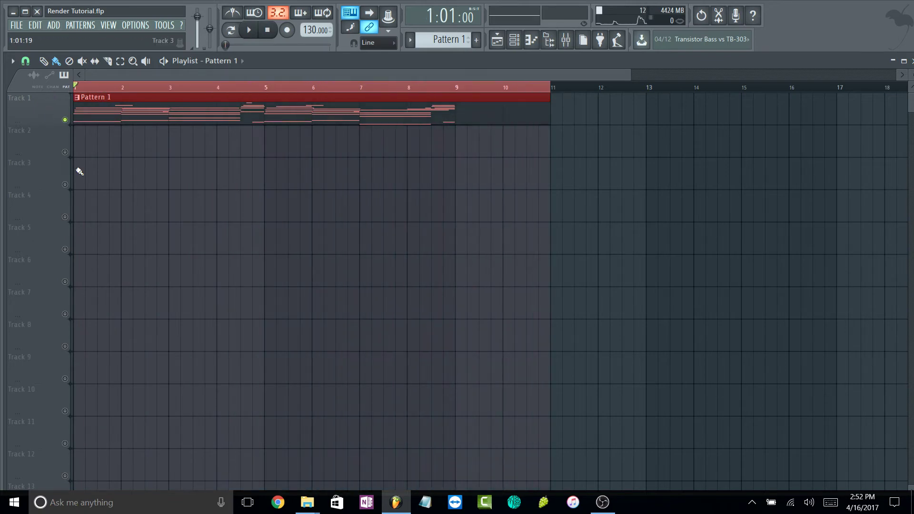
Arm the Piano mixer insert for disk recording and bring up Mixer options' Disk recording choices
click(566, 40)
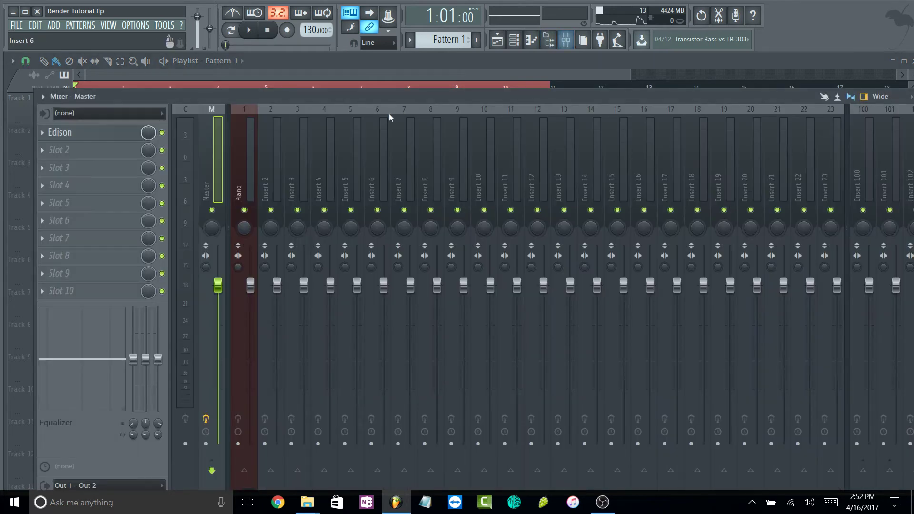
drag(397, 98, 401, 56)
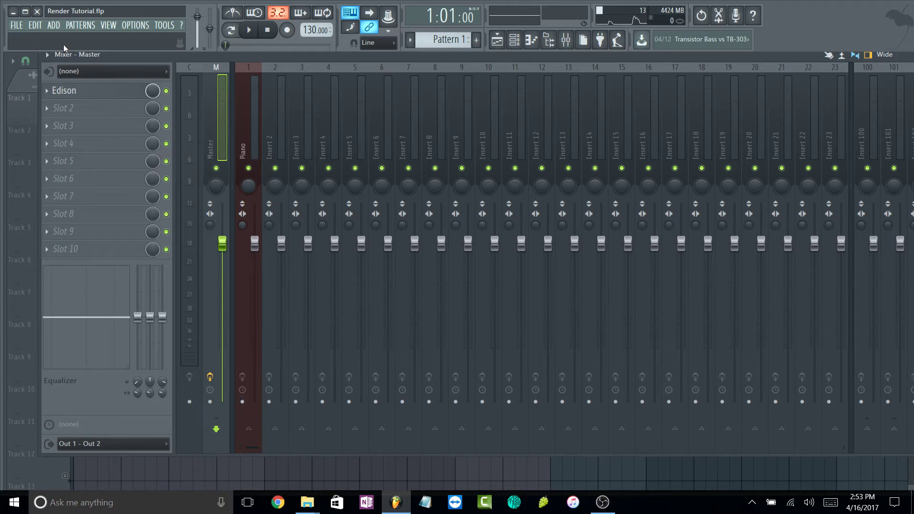
click(242, 403)
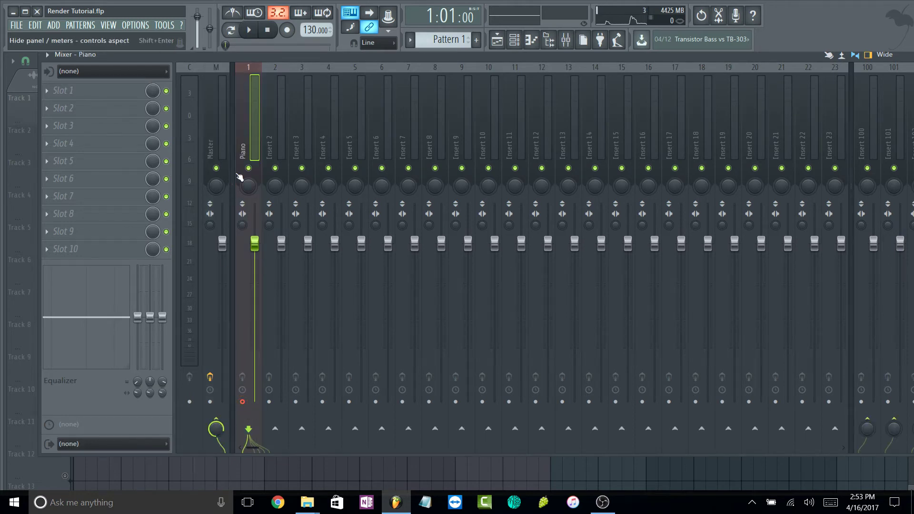
drag(227, 58, 228, 108)
click(49, 102)
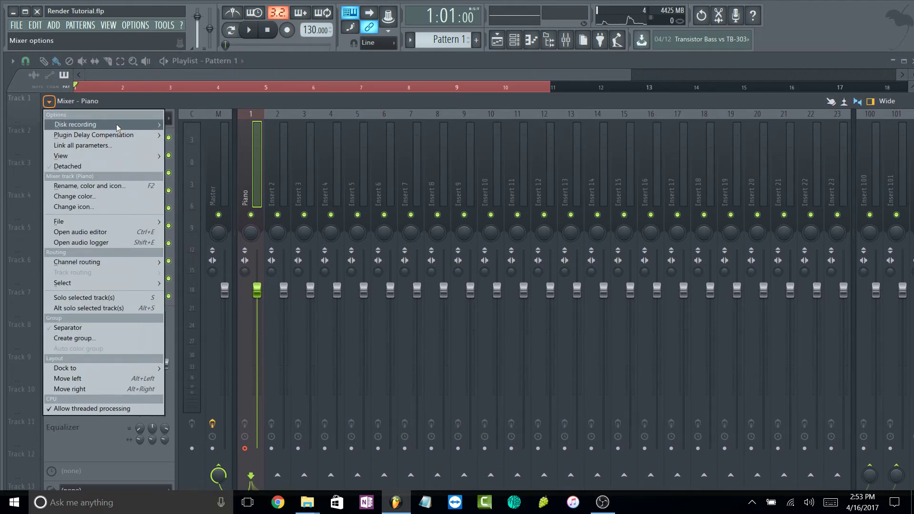
mouse_move(116, 127)
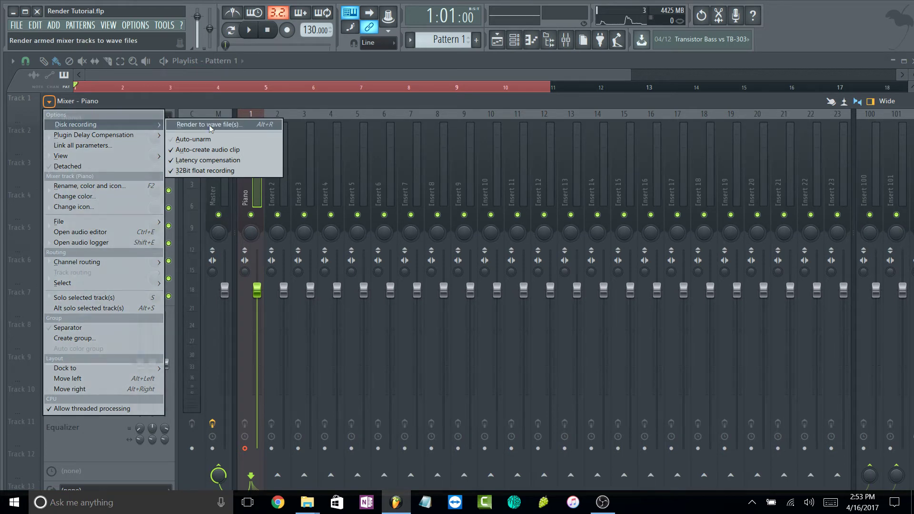
Render the armed Piano track to a wave file, which lands as an audio clip on Track 2
click(209, 125)
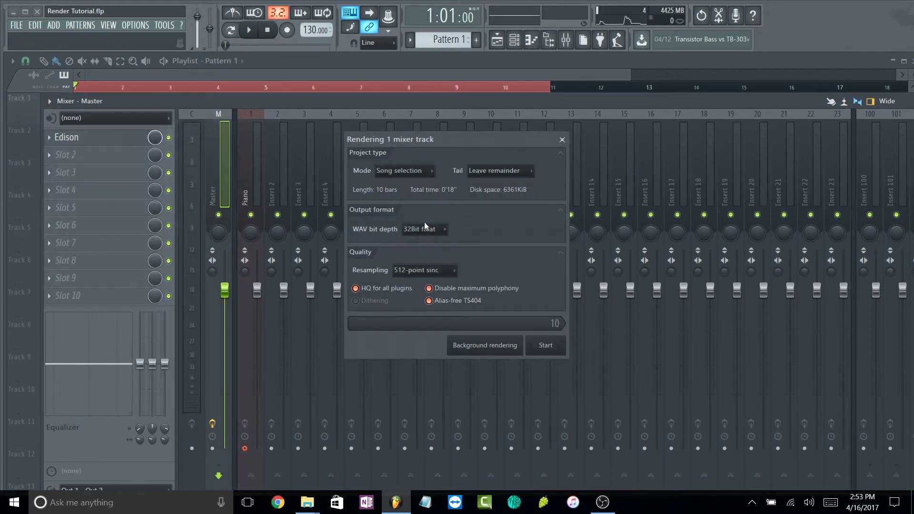
click(447, 271)
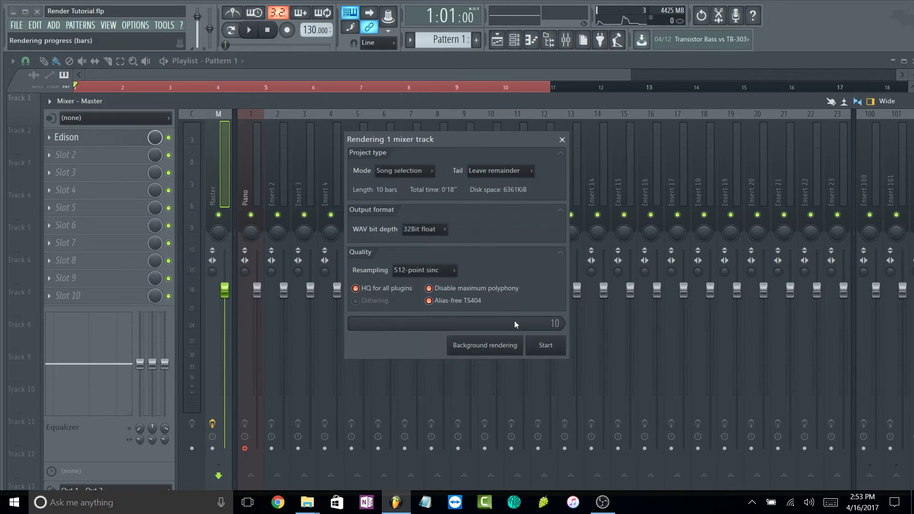
click(546, 346)
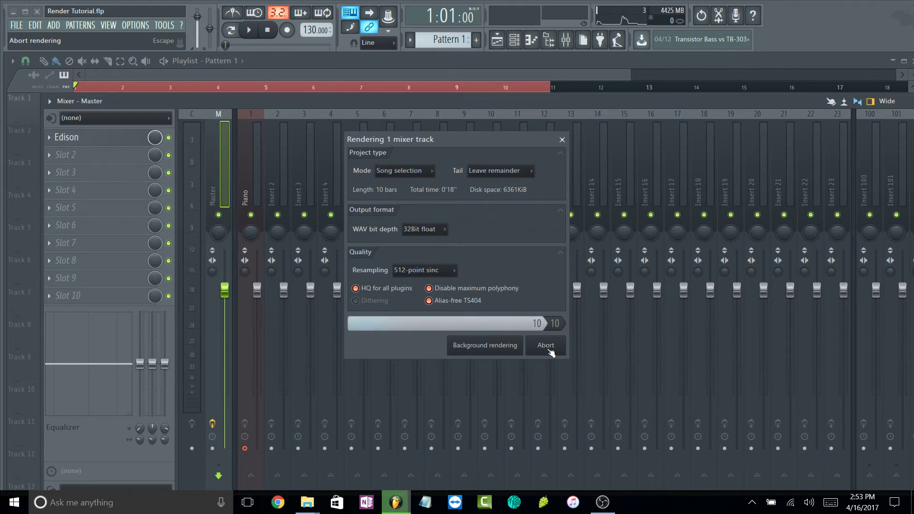
click(497, 40)
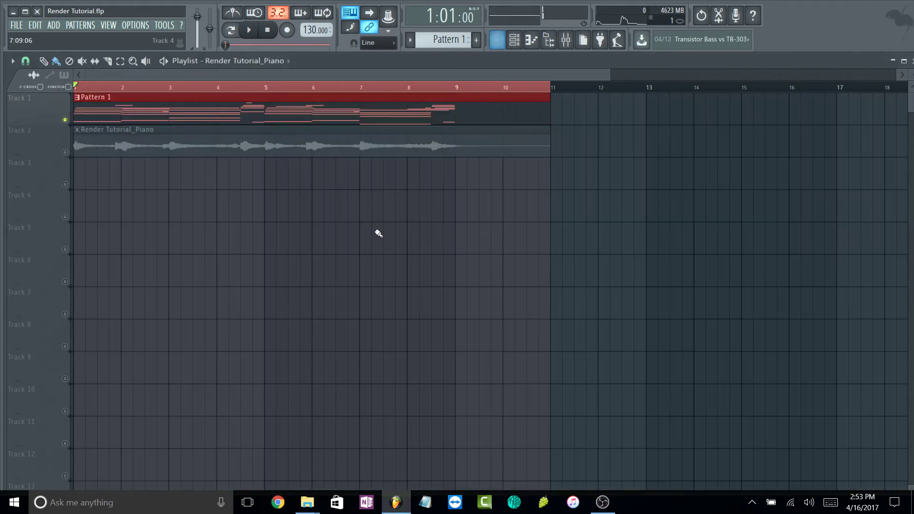
Solo Track 2, then delete the Pattern 1 clip from Track 1 and the Piano channel
right_click(66, 152)
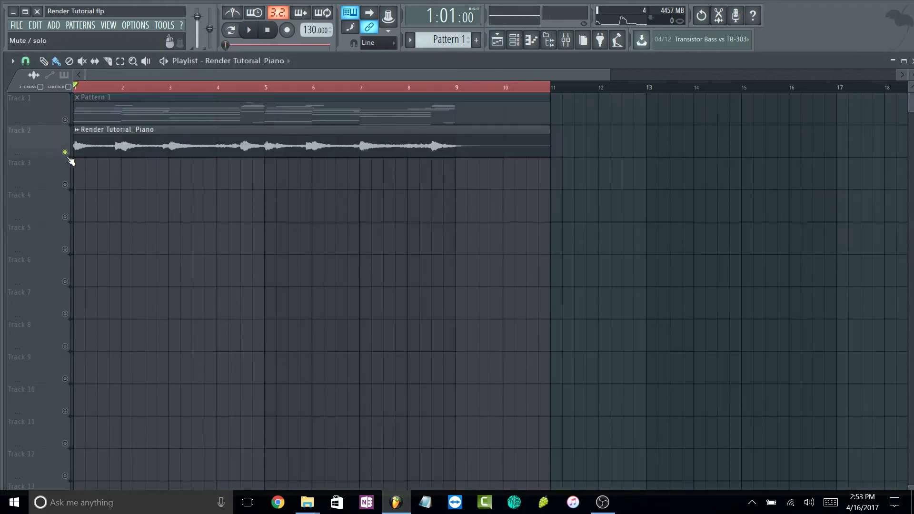
right_click(108, 113)
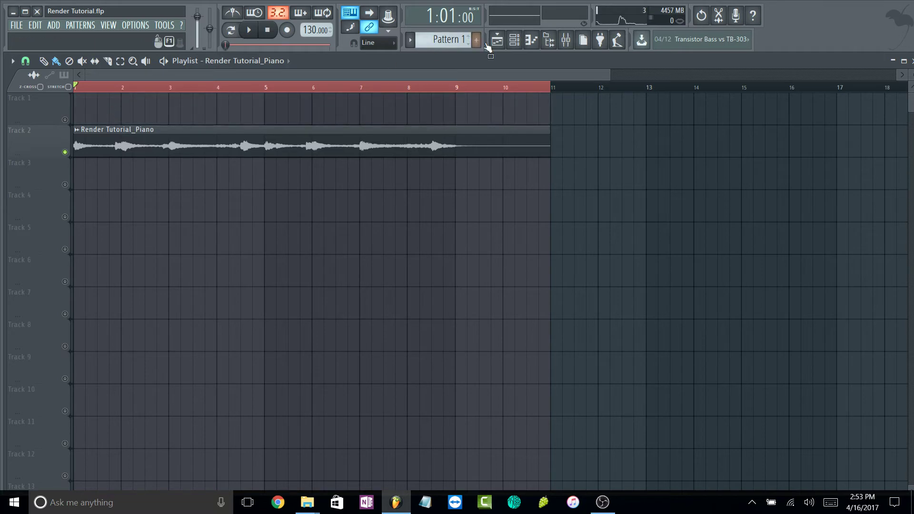
click(514, 42)
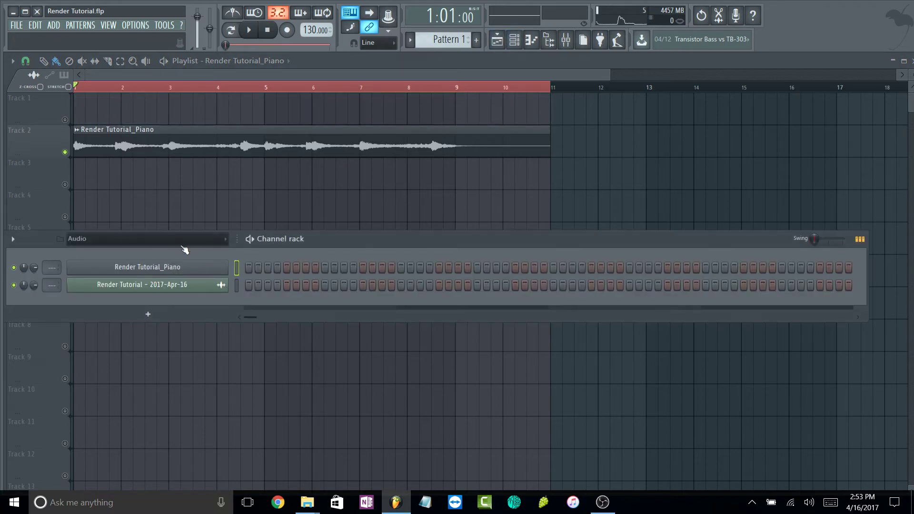
scroll(185, 245, up, 1)
right_click(228, 267)
click(279, 363)
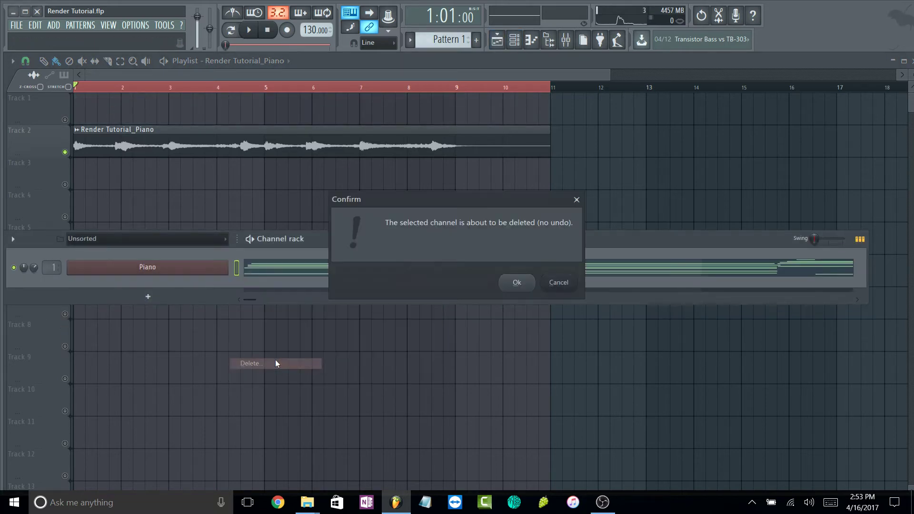
click(500, 283)
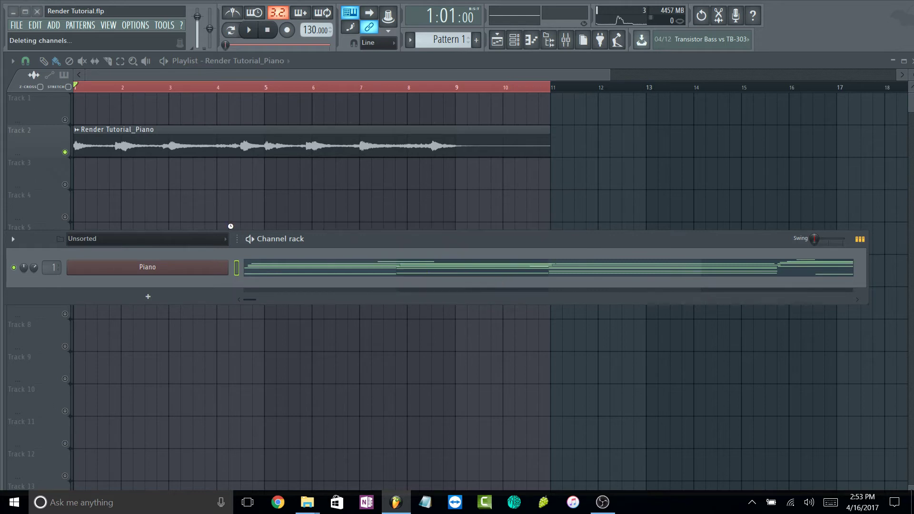
click(147, 207)
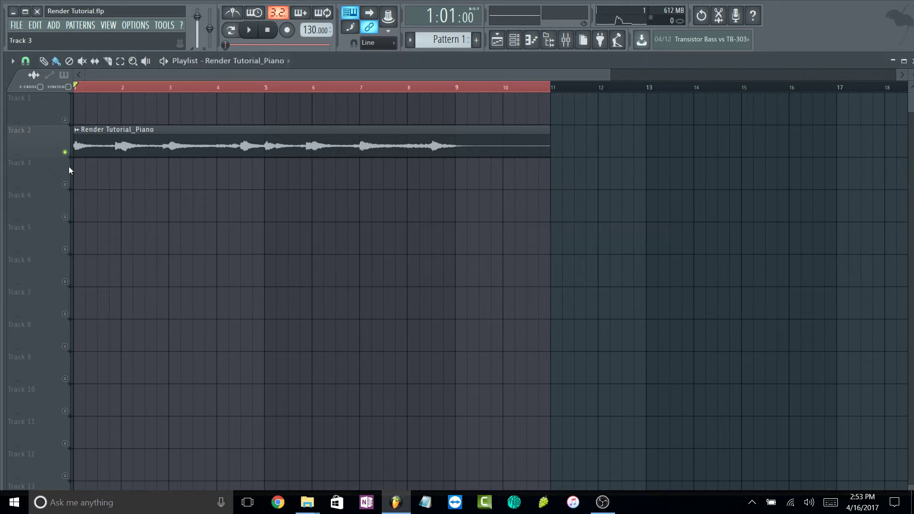
Play the rendered Piano clip over bars 1–9 and audition its ending around bar 8.5
key(space)
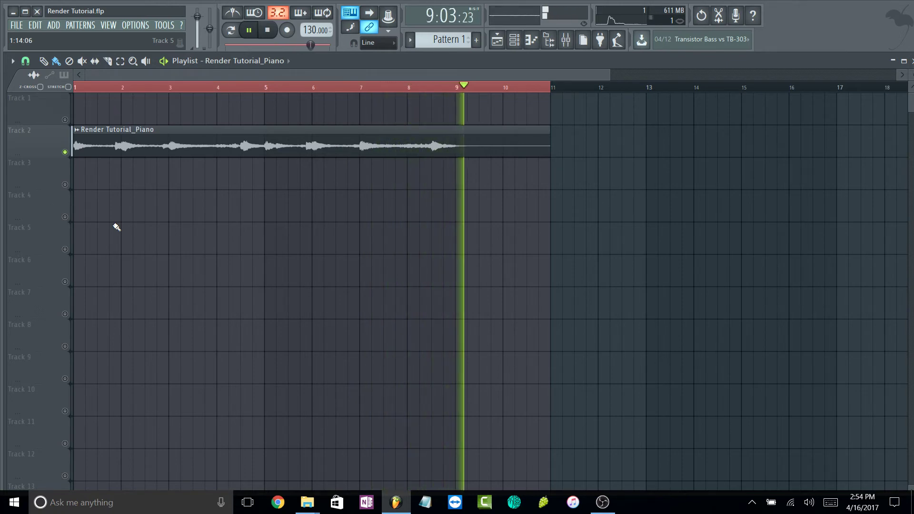
key(space)
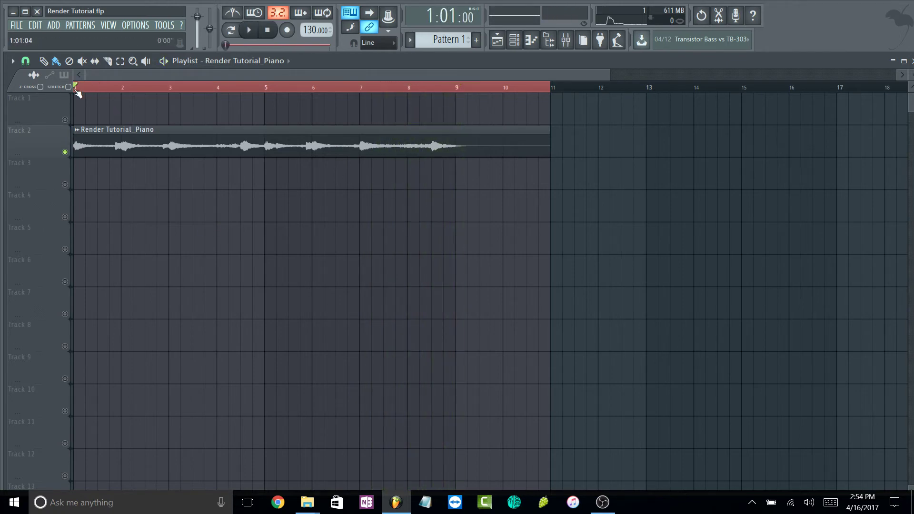
drag(78, 93, 461, 98)
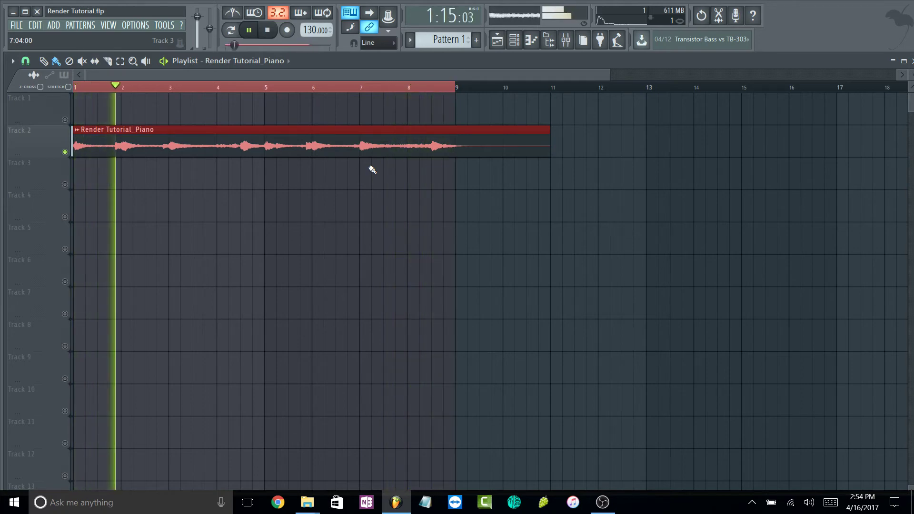
key(space)
click(432, 89)
key(space)
key(space)
double_click(437, 144)
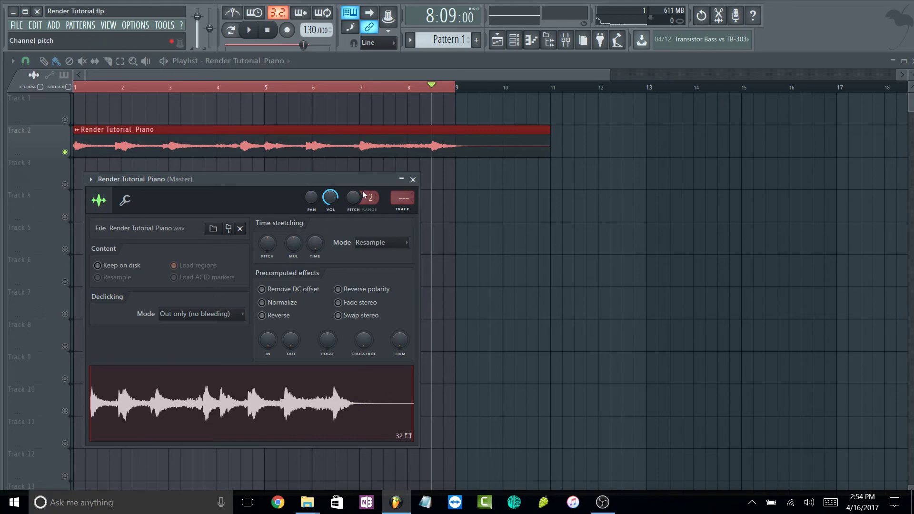
click(413, 180)
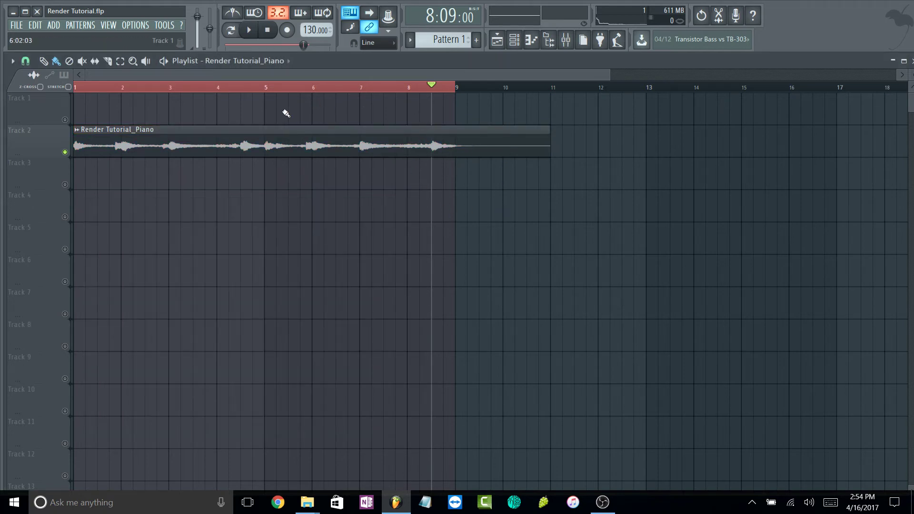
click(79, 94)
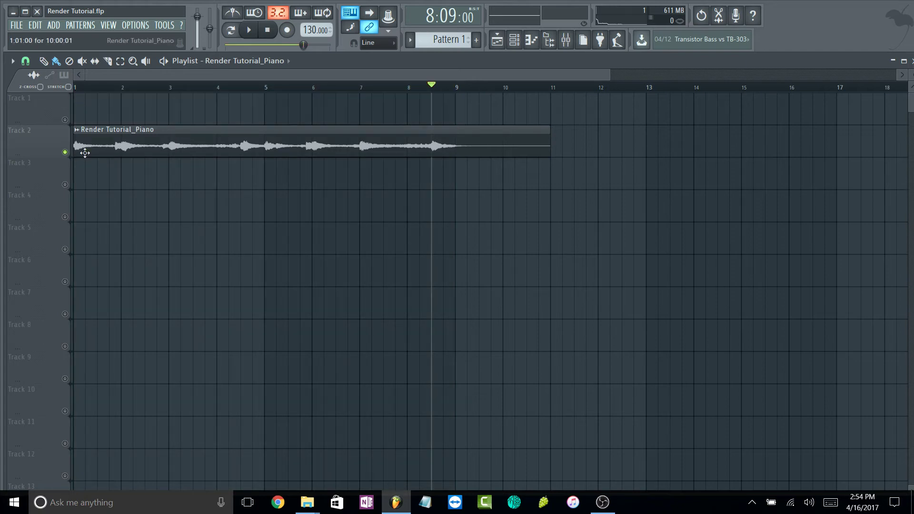
Copy the piano clip to start at bar 9, audition the join, then delete both clips
drag(89, 151, 475, 137)
key(space)
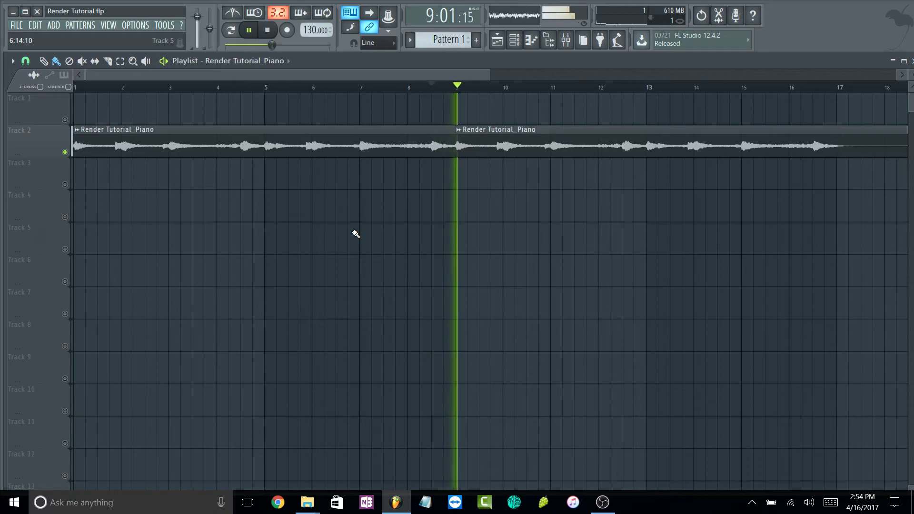
key(space)
click(408, 89)
key(space)
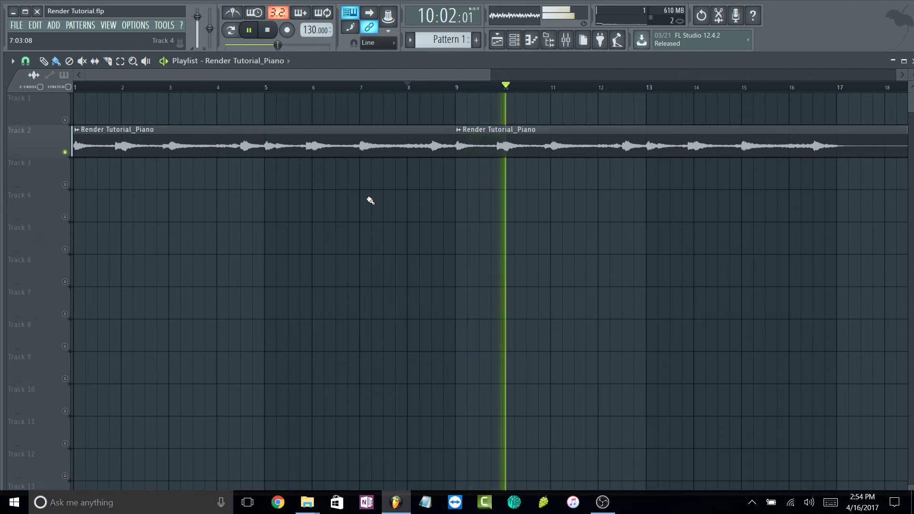
key(space)
key(ctrl+a)
key(Delete)
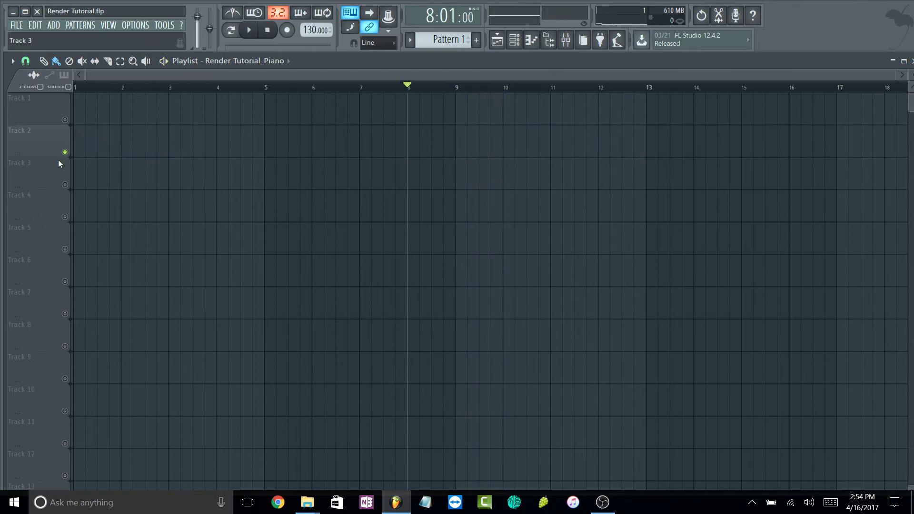
Unmute all playlist tracks and add an Omnisphere [64bit] instrument channel
right_click(66, 120)
click(515, 40)
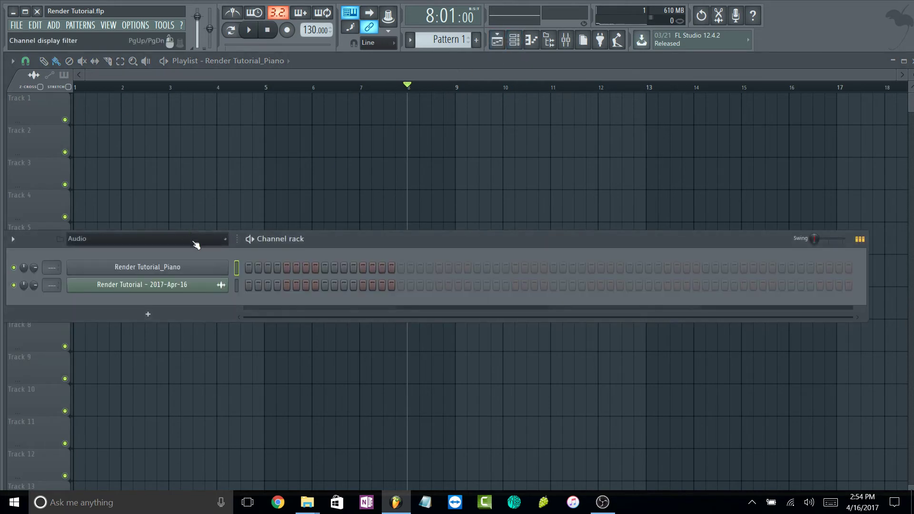
drag(313, 238, 362, 153)
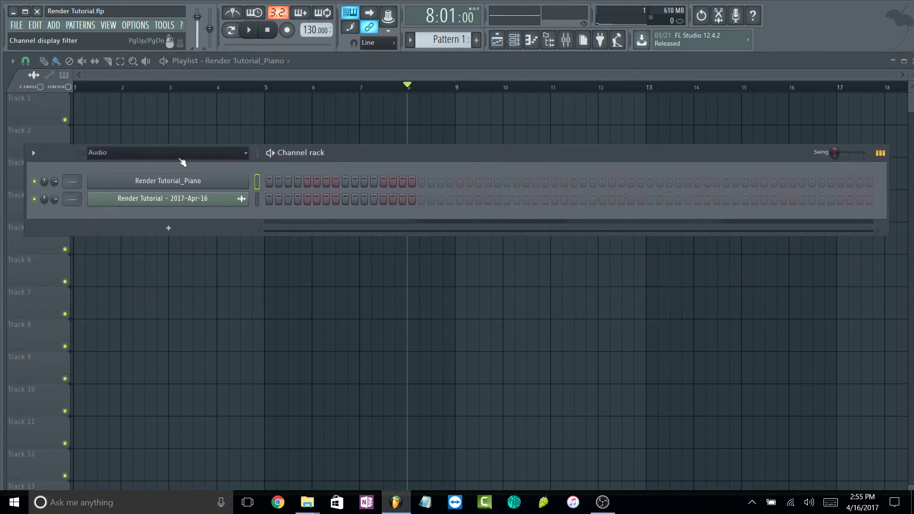
scroll(181, 160, up, 1)
click(167, 210)
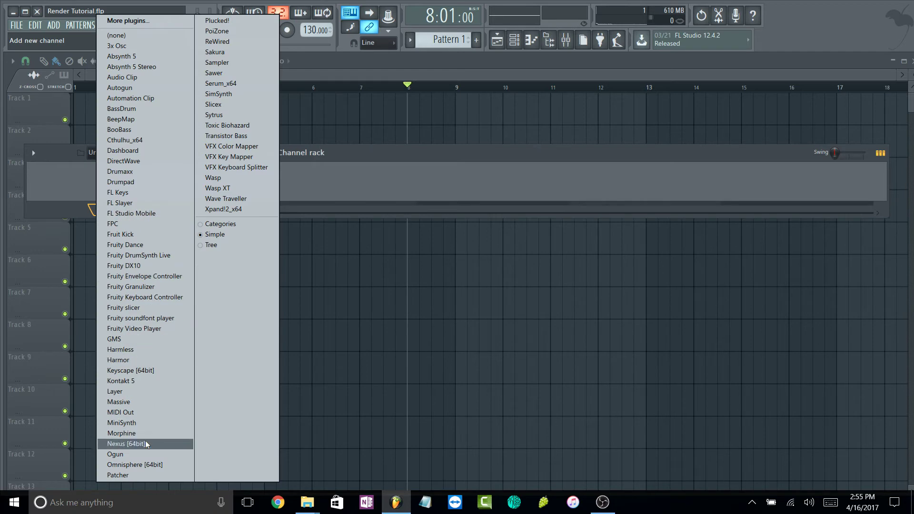
click(136, 464)
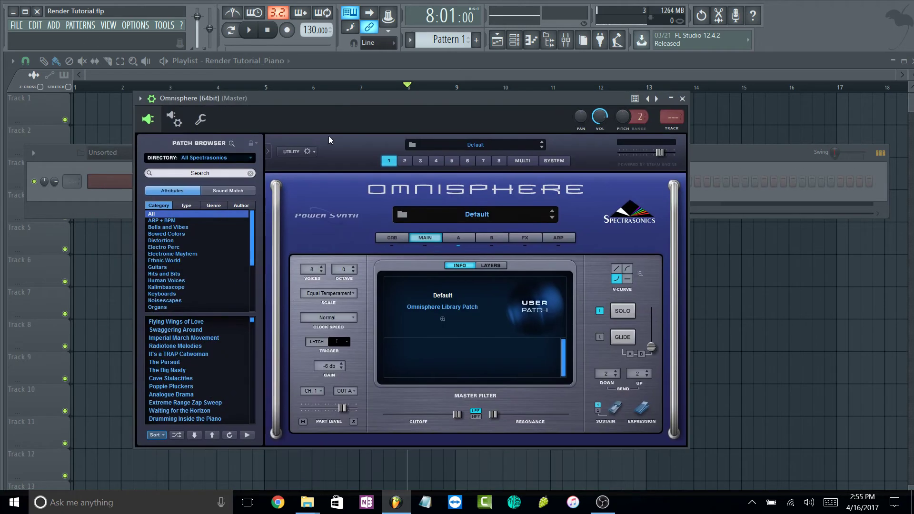
Filter Omnisphere's full patch browser to Keyscape Creative and load Bells of Montreal
click(231, 143)
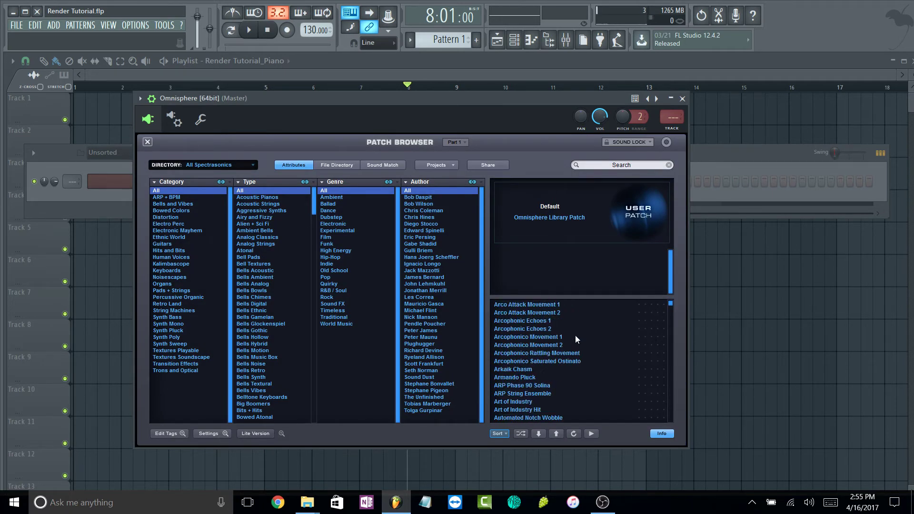
scroll(576, 335, down, 15)
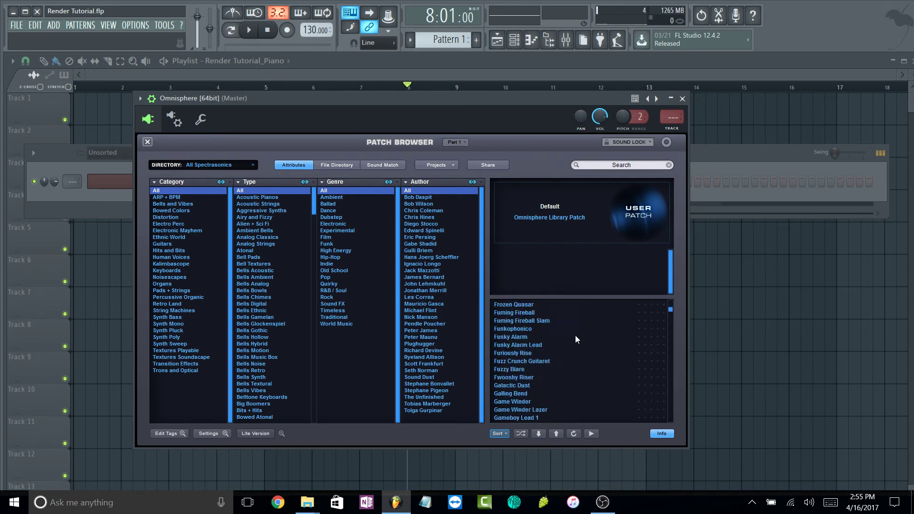
scroll(575, 335, down, 15)
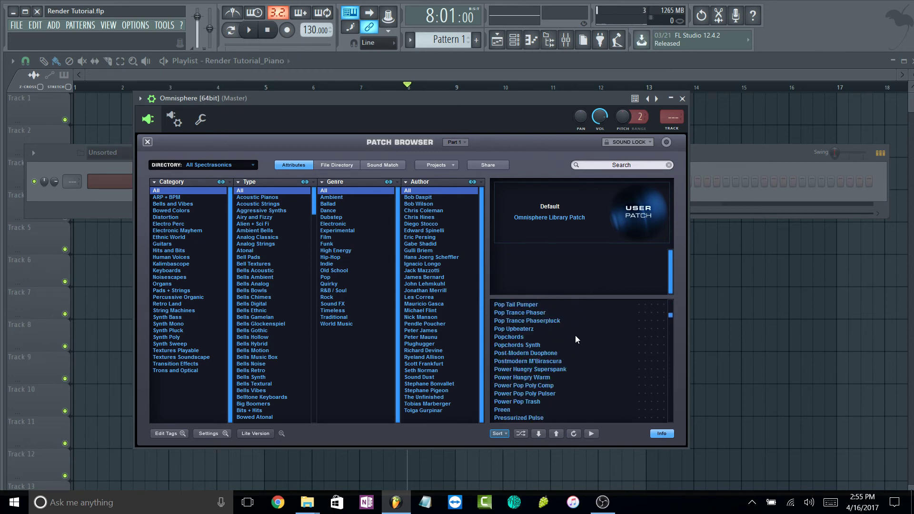
scroll(575, 335, down, 8)
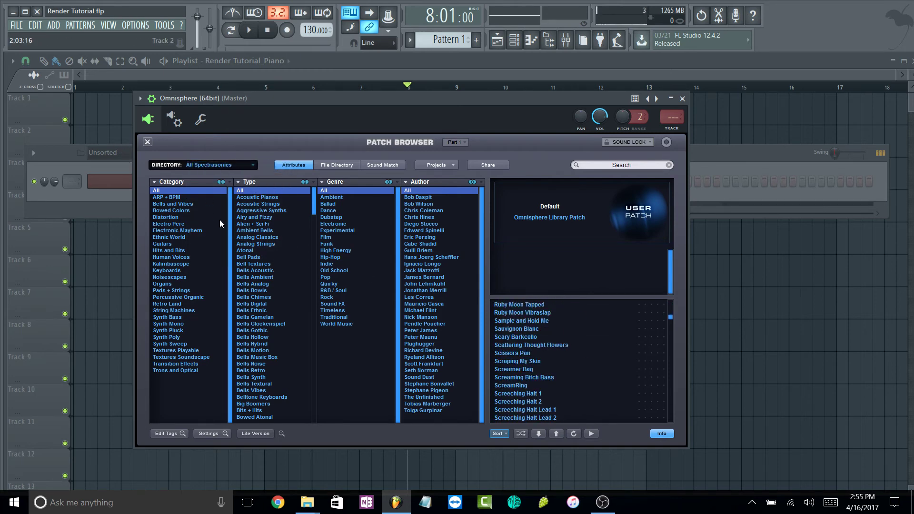
click(221, 166)
click(225, 204)
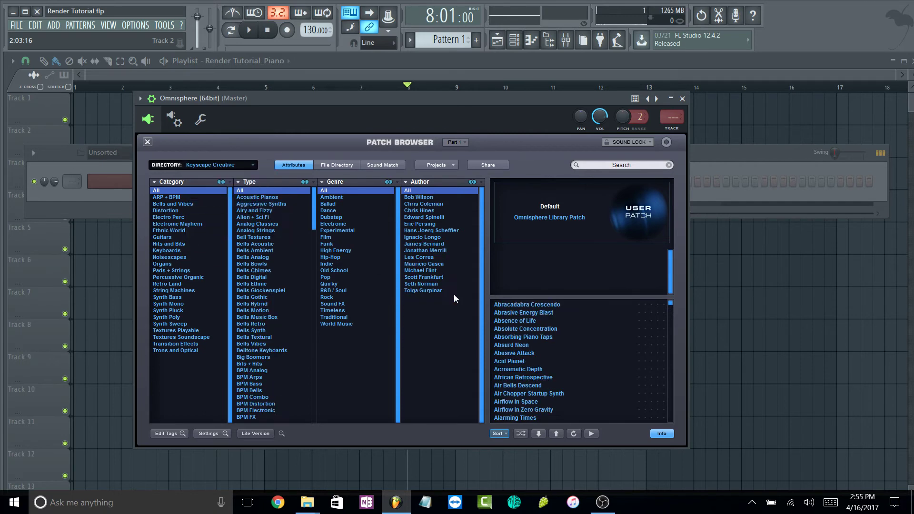
scroll(548, 343, down, 10)
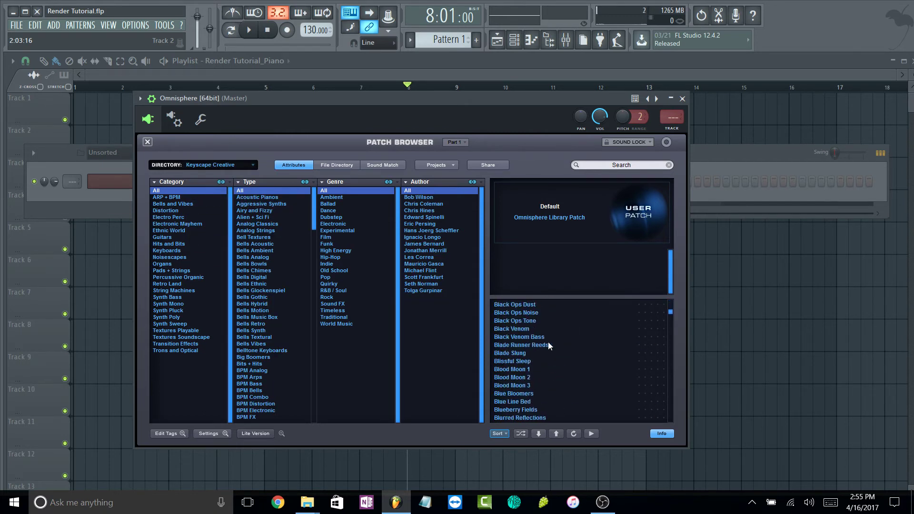
scroll(547, 342, up, 5)
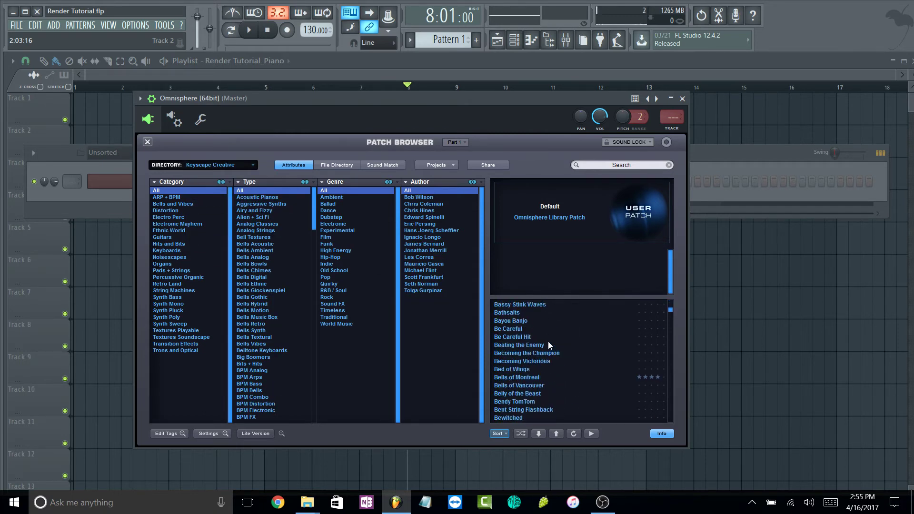
click(524, 378)
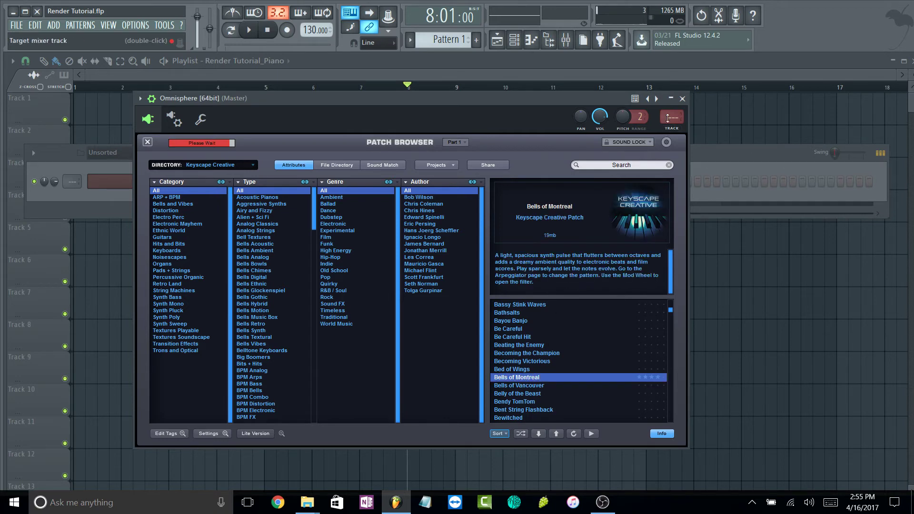
Import the Dreams 74 MIDI file into the Omnisphere channel's piano roll
click(682, 99)
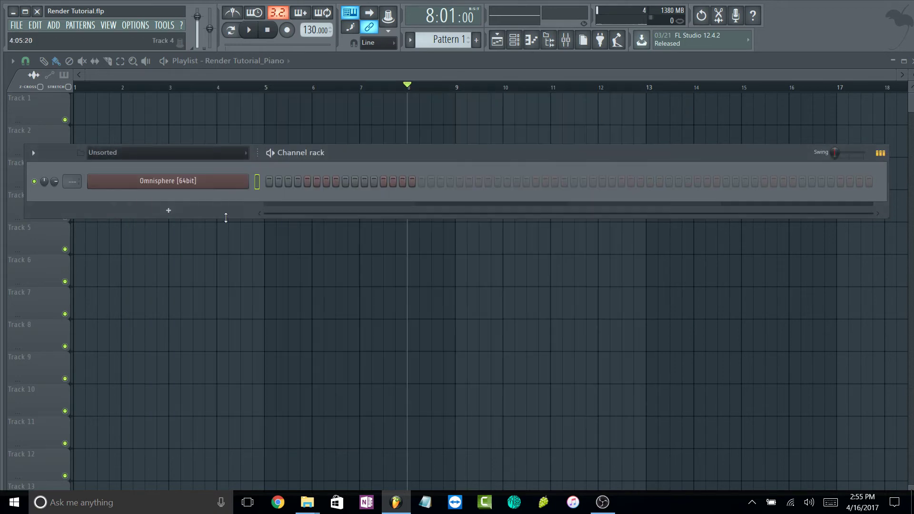
right_click(200, 185)
click(267, 181)
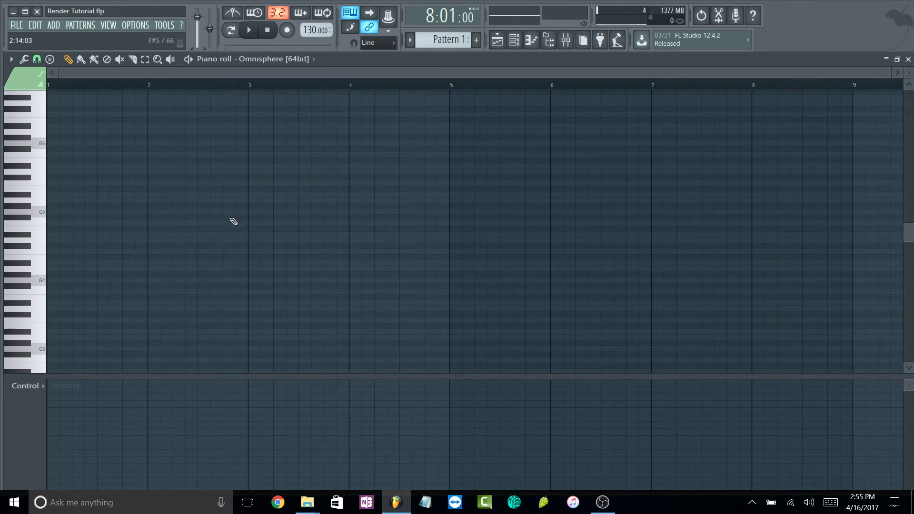
key(ctrl+m)
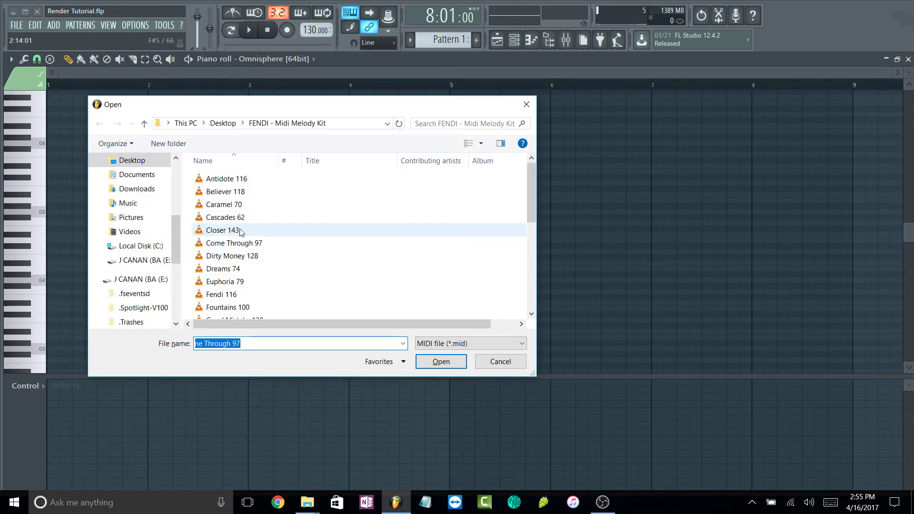
click(241, 245)
scroll(241, 243, down, 1)
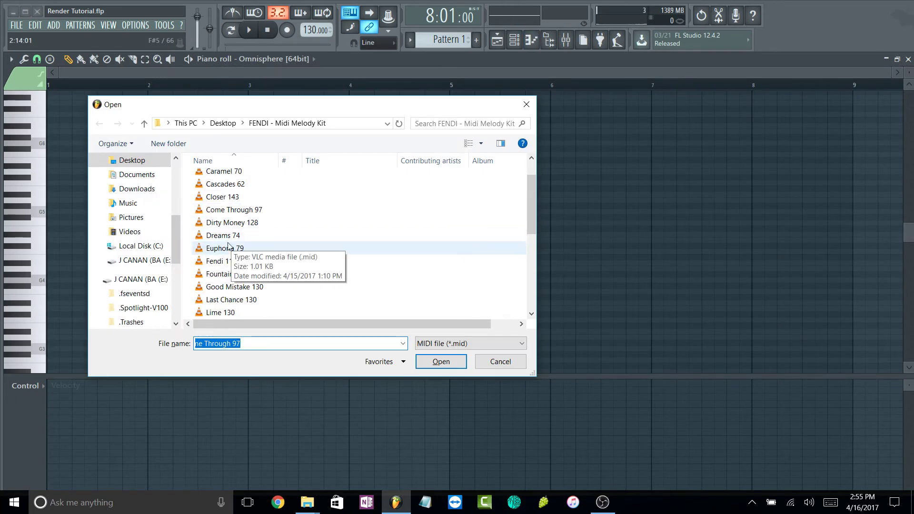
click(229, 235)
click(441, 361)
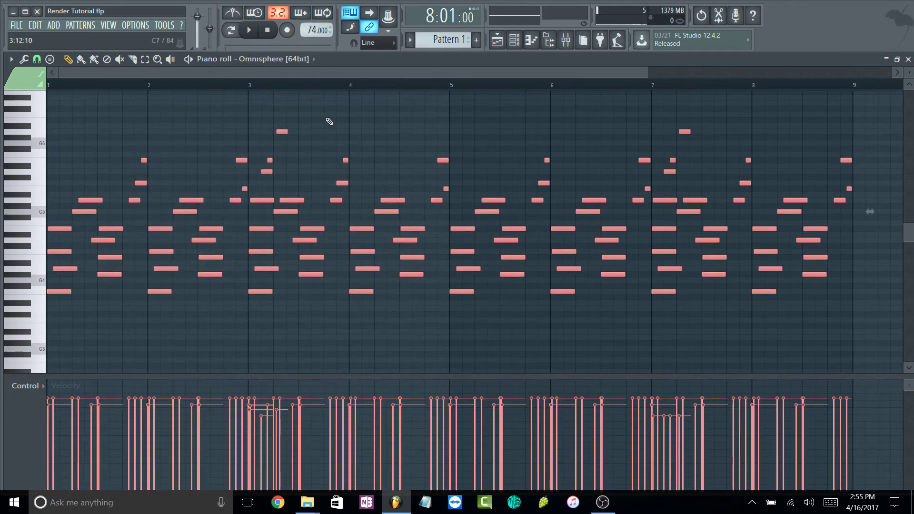
key(ctrl+d)
scroll(360, 128, up, 2)
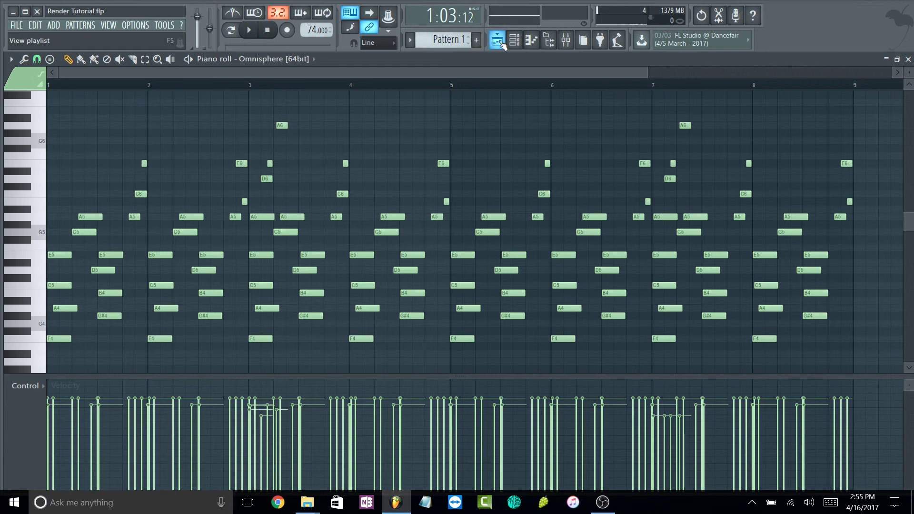
Place Pattern 1 on Track 1 starting at bar 1 and play the song
click(497, 42)
click(81, 116)
right_click(173, 106)
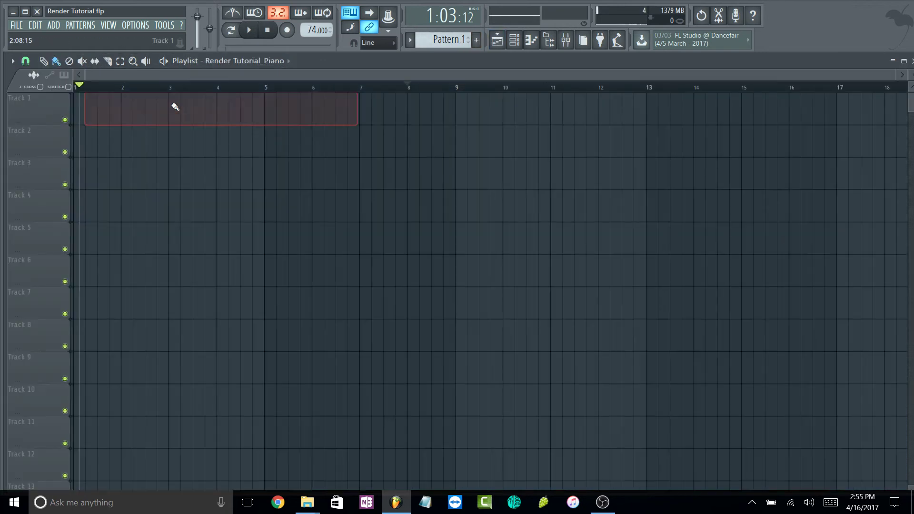
click(80, 109)
key(space)
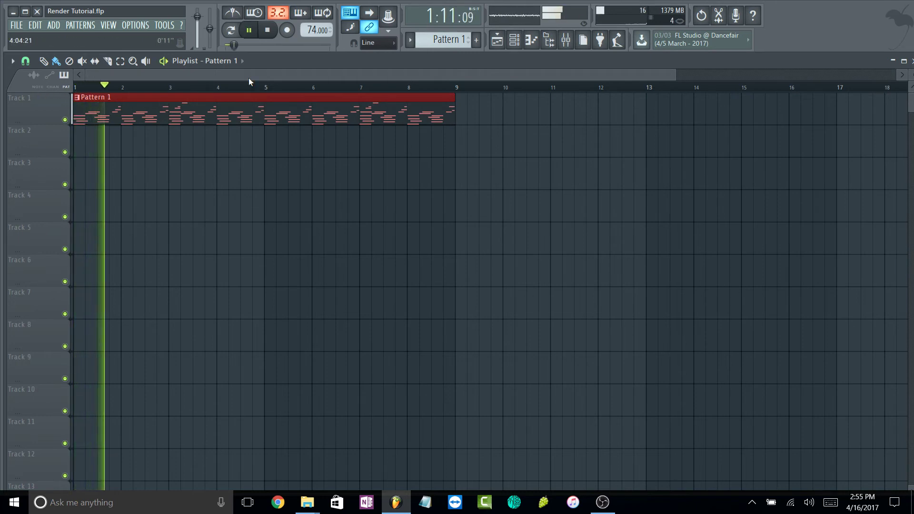
Load the Autumn Walk patch in Omnisphere and audition it with the song
key(space)
click(520, 46)
click(210, 183)
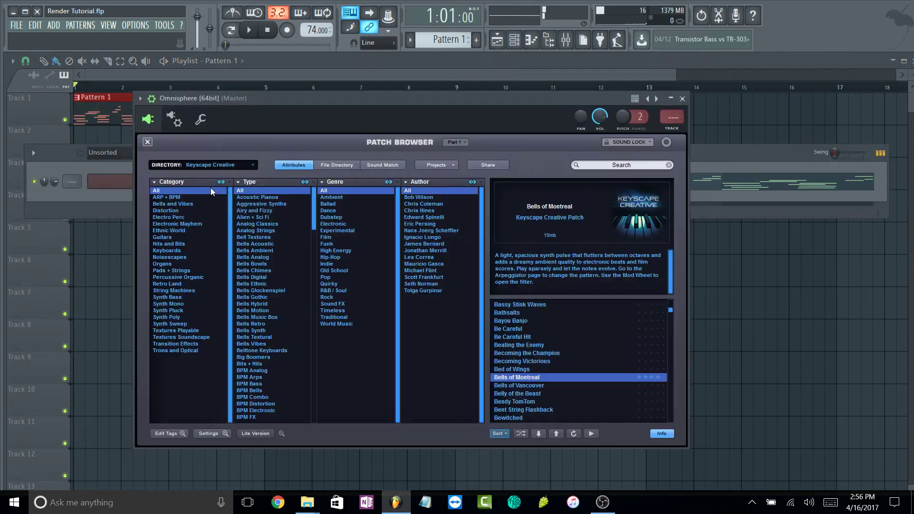
scroll(530, 370, up, 5)
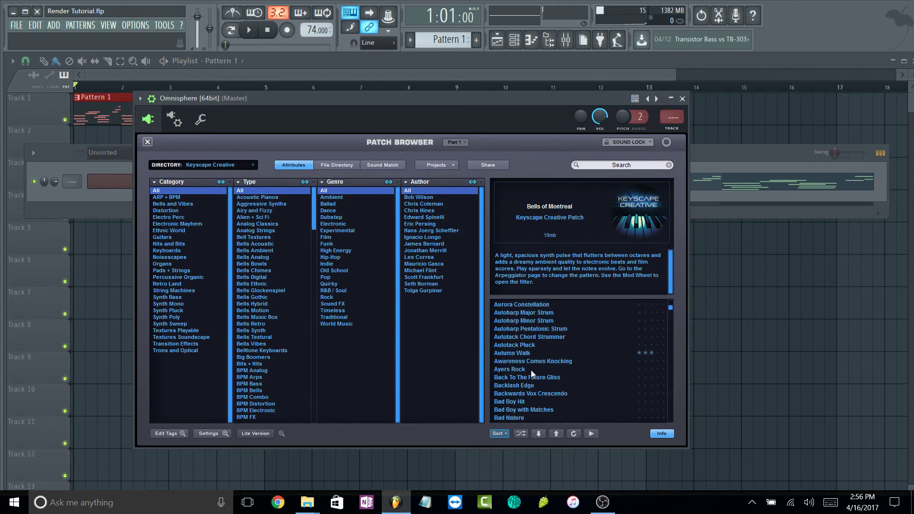
click(540, 370)
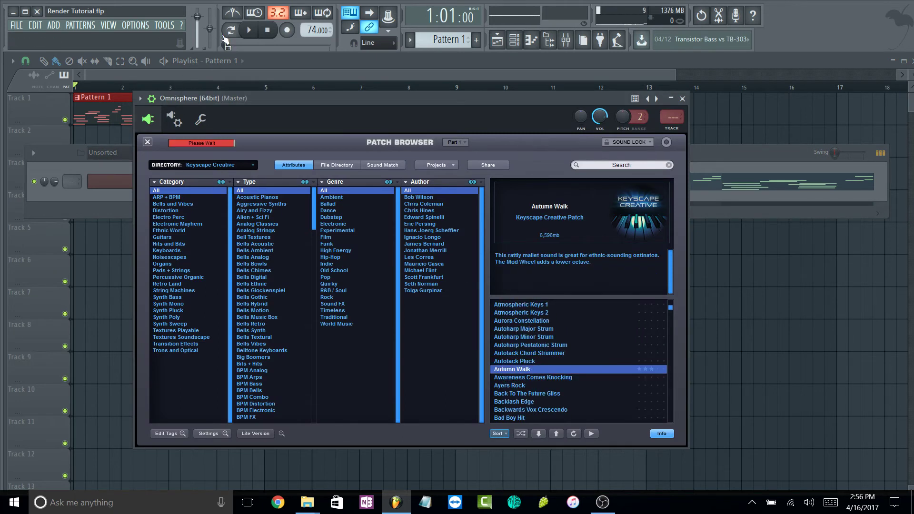
click(251, 33)
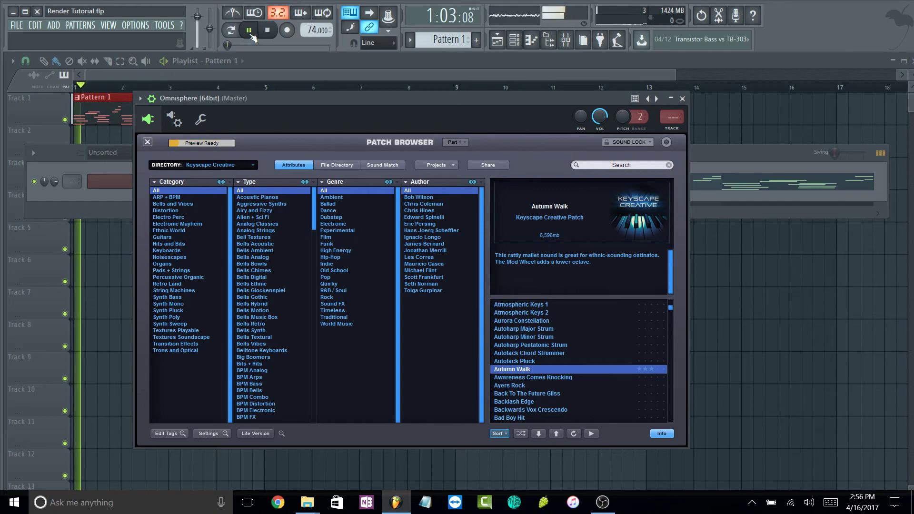
click(267, 30)
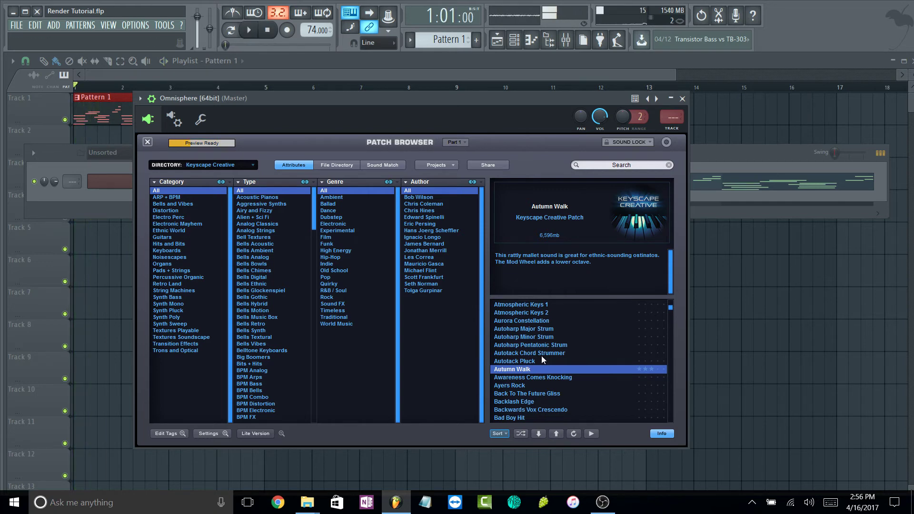
Switch to the Bubbly Old Vibes patch and play the song to hear it
scroll(546, 365, down, 7)
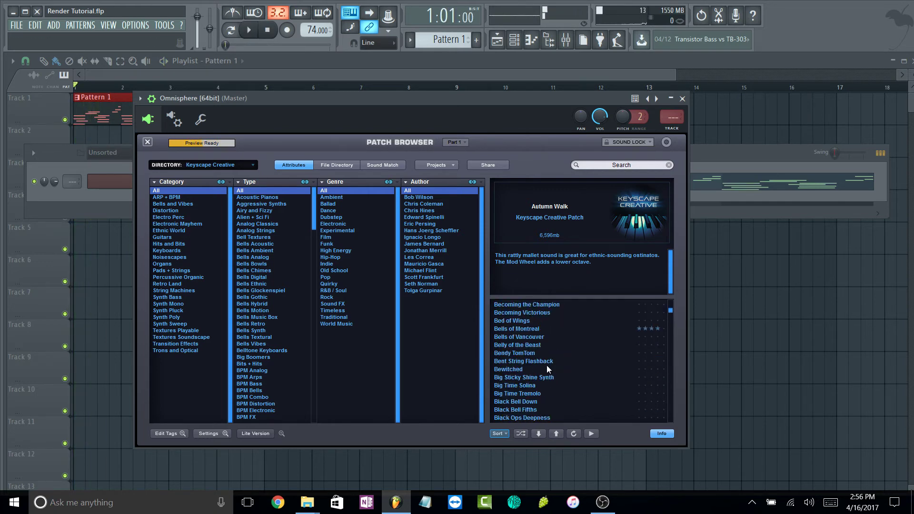
scroll(534, 346, down, 8)
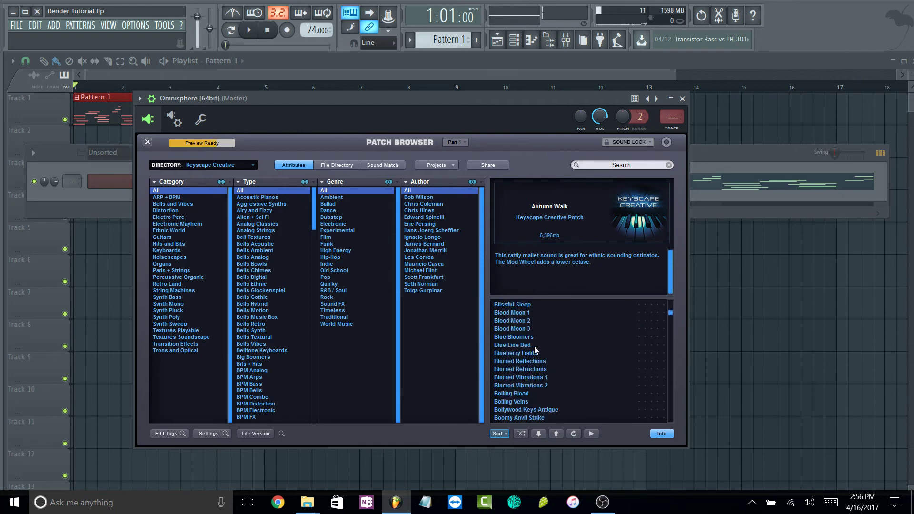
scroll(534, 347, down, 7)
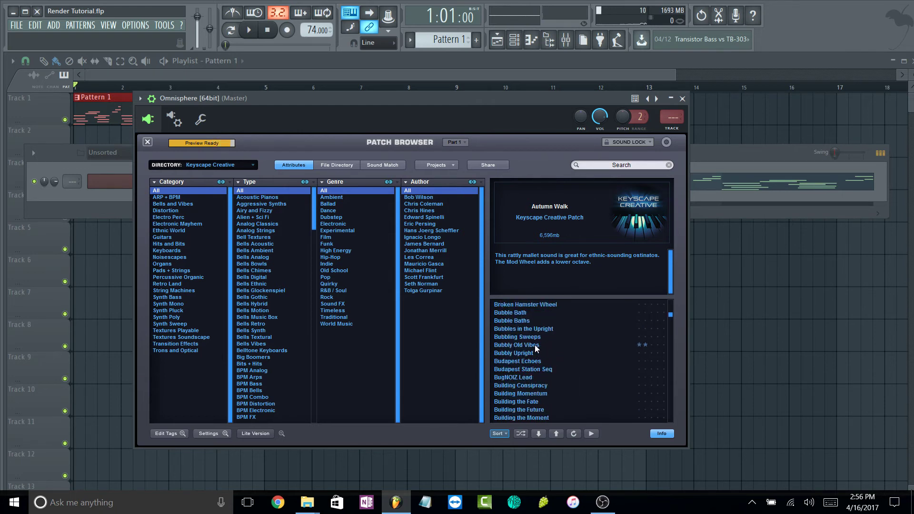
click(535, 345)
click(249, 31)
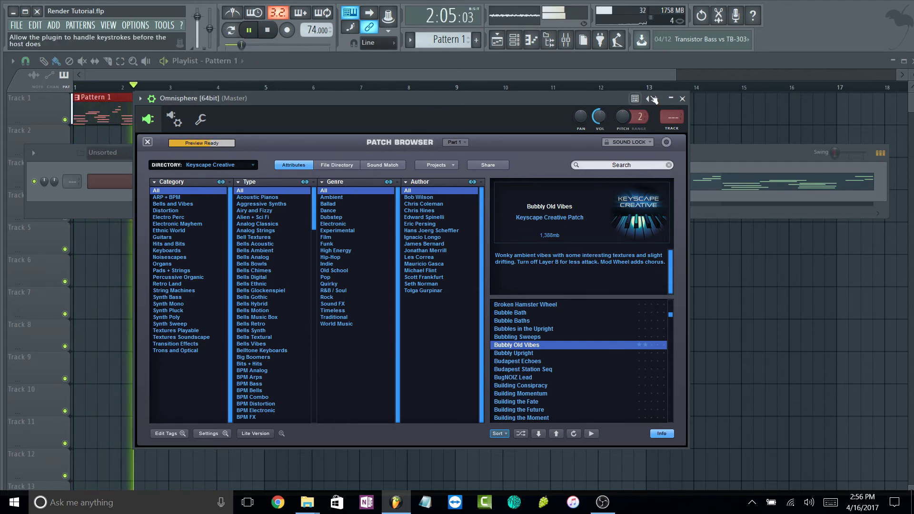
Clone the Omnisphere channel into a new Omnisphere [64bit] #2 channel
click(682, 99)
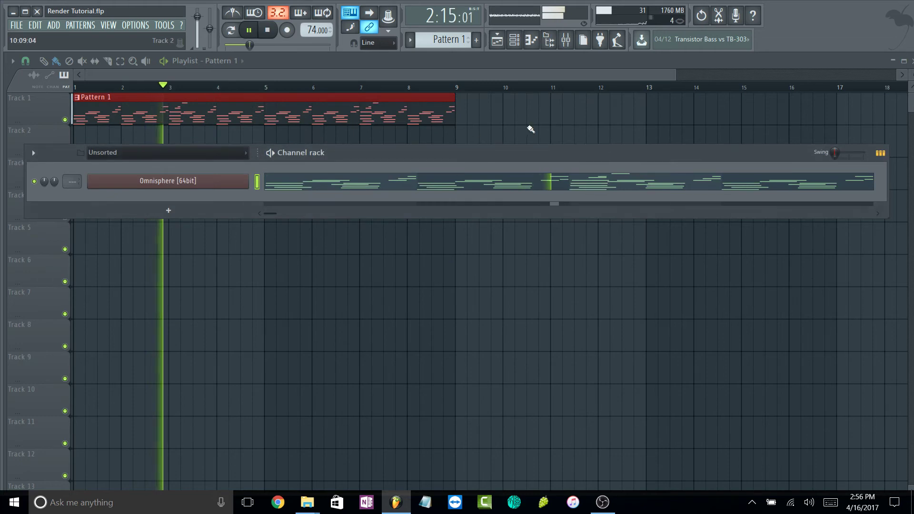
key(F6)
click(515, 40)
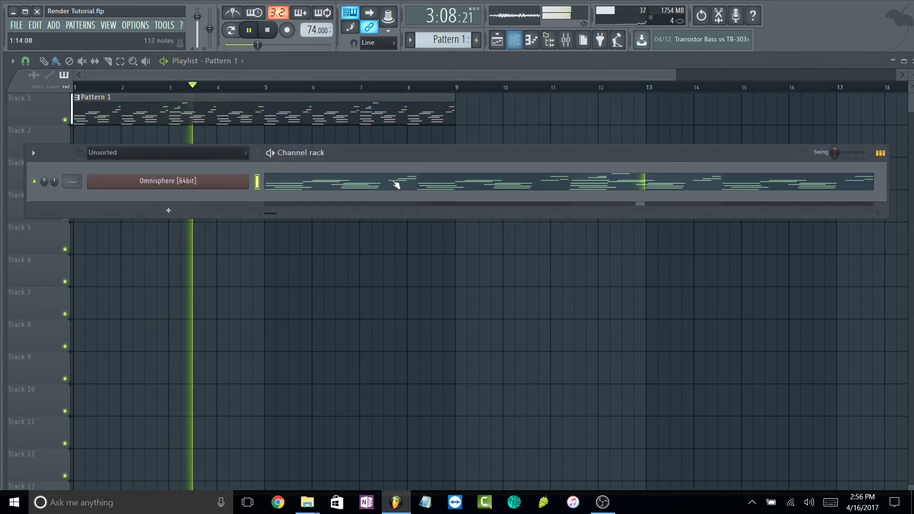
key(space)
right_click(184, 185)
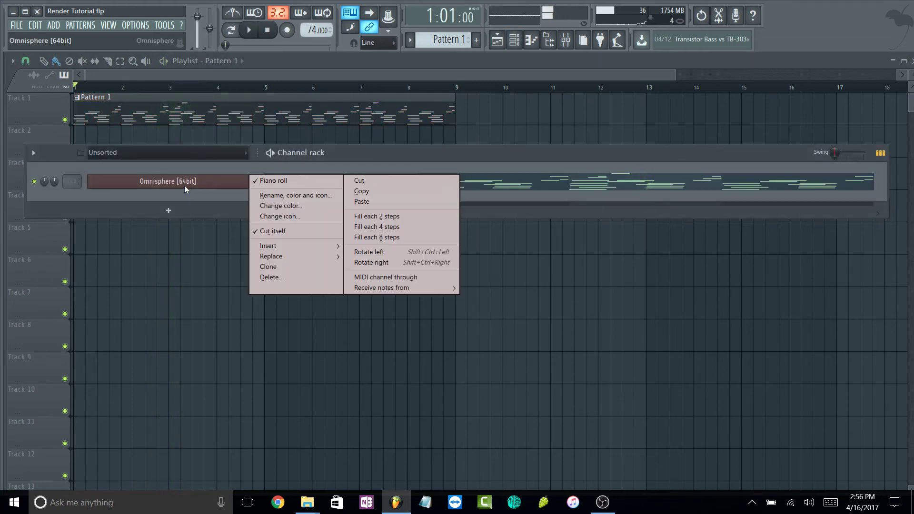
click(289, 267)
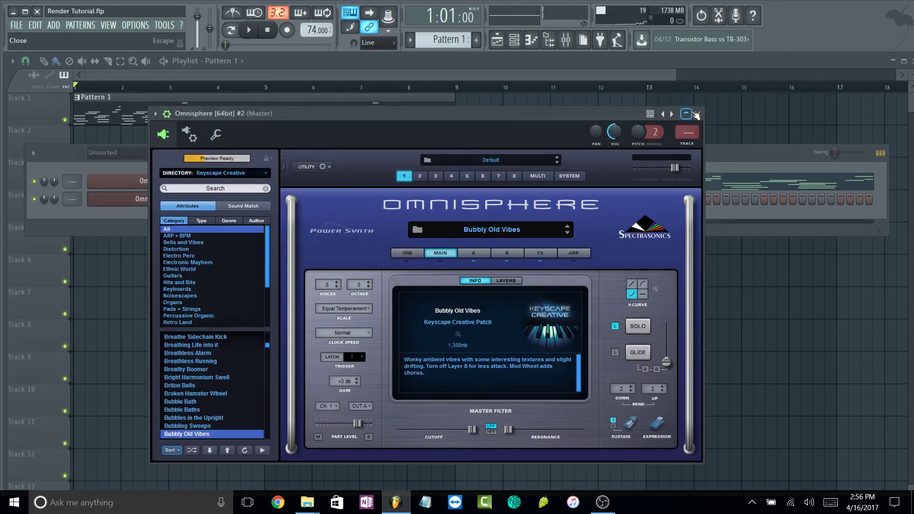
click(697, 114)
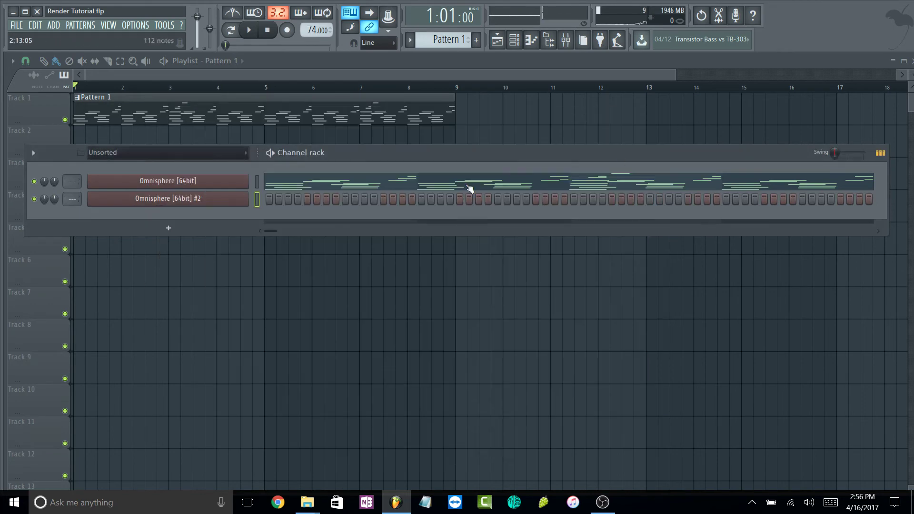
Copy the first Omnisphere channel's notes and paste them into channel #2
right_click(210, 186)
click(379, 189)
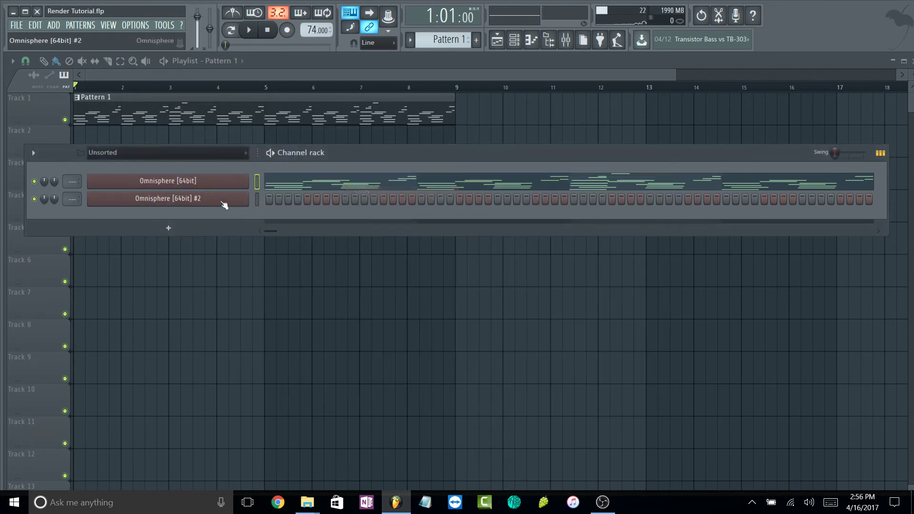
right_click(223, 200)
click(367, 220)
Load the Bygone Era patch on Omnisphere #2 from the full patch browser
click(183, 201)
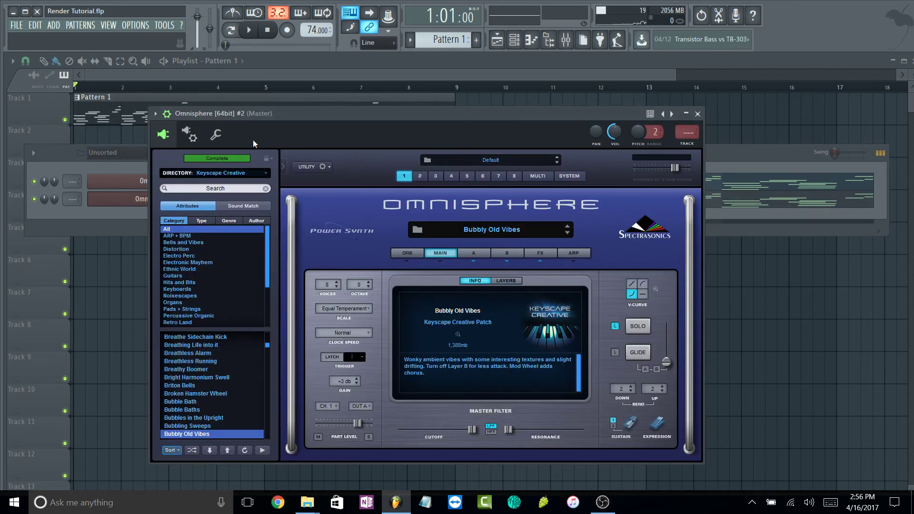
click(250, 154)
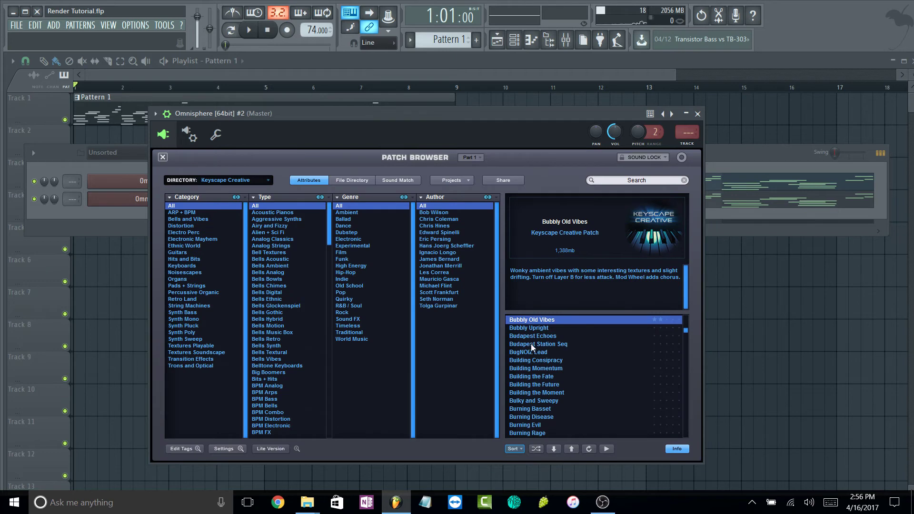
scroll(531, 348, down, 4)
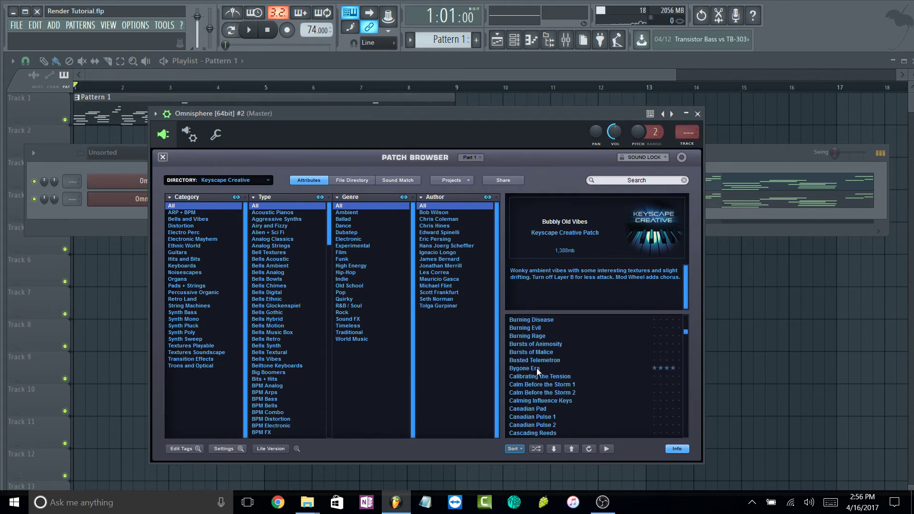
click(536, 367)
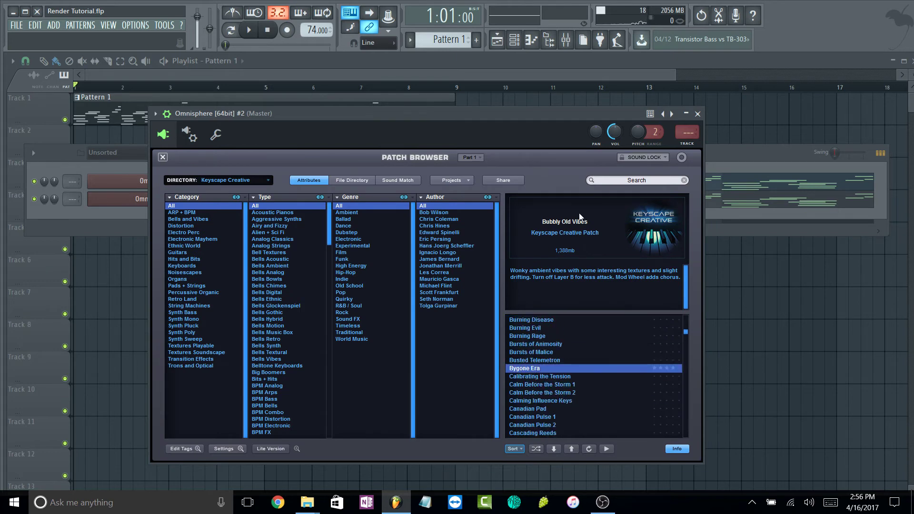
Cut channel #2's notes out of Pattern 1 and paste them into a new Pattern 2
click(698, 114)
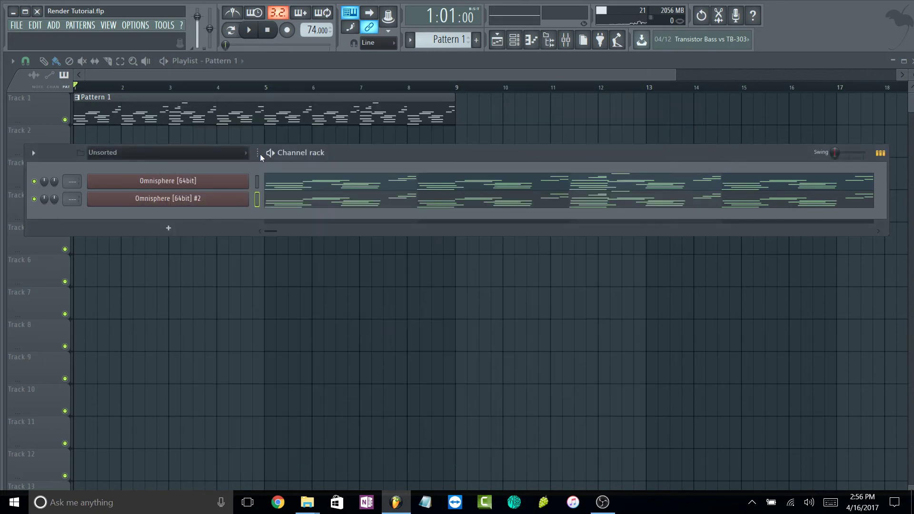
right_click(227, 202)
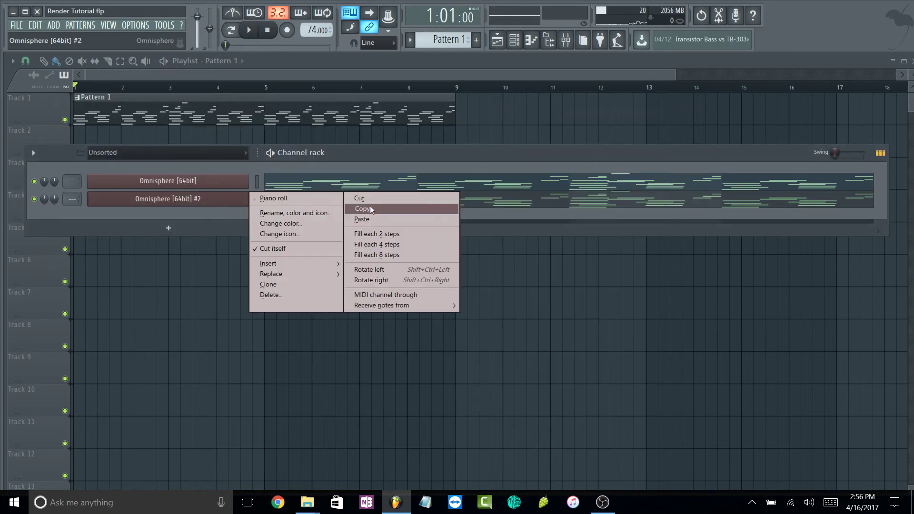
click(370, 206)
right_click(237, 199)
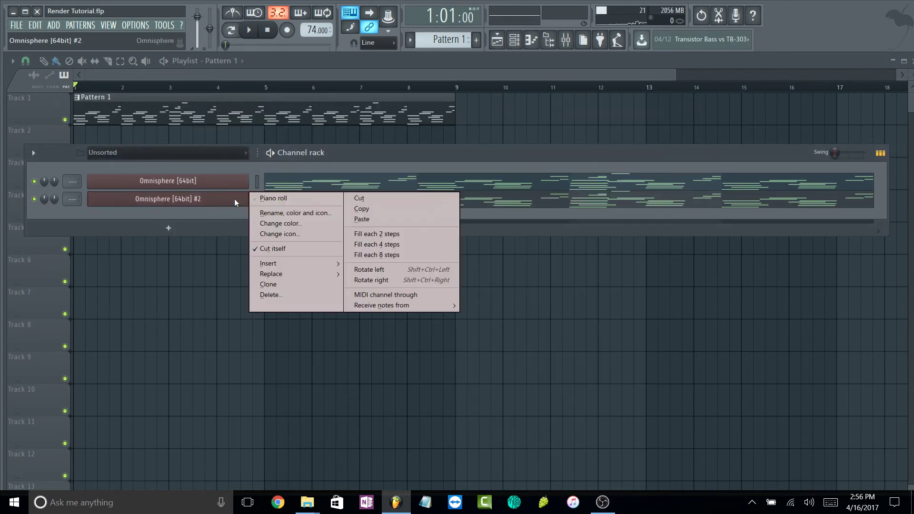
click(366, 199)
key(F4)
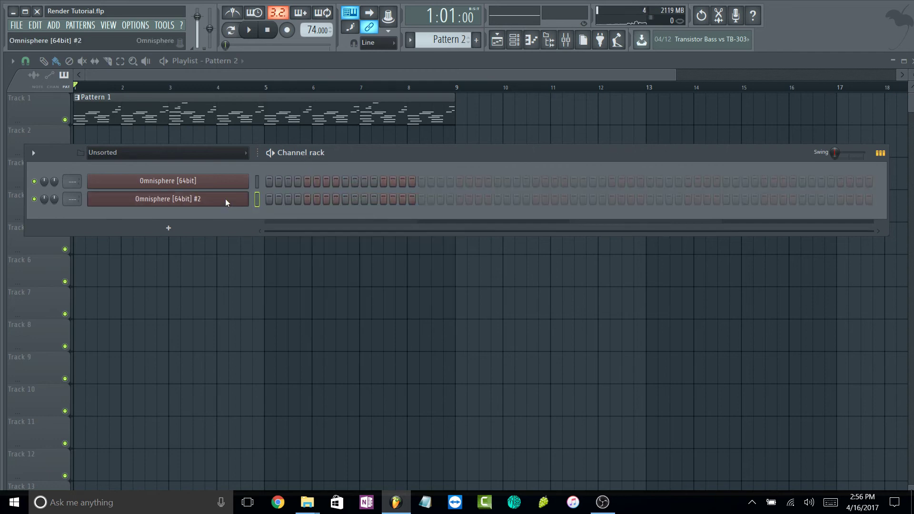
right_click(224, 199)
click(367, 219)
Place Pattern 2 on Track 2 at bar 1 and play it, raising the master volume
key(F6)
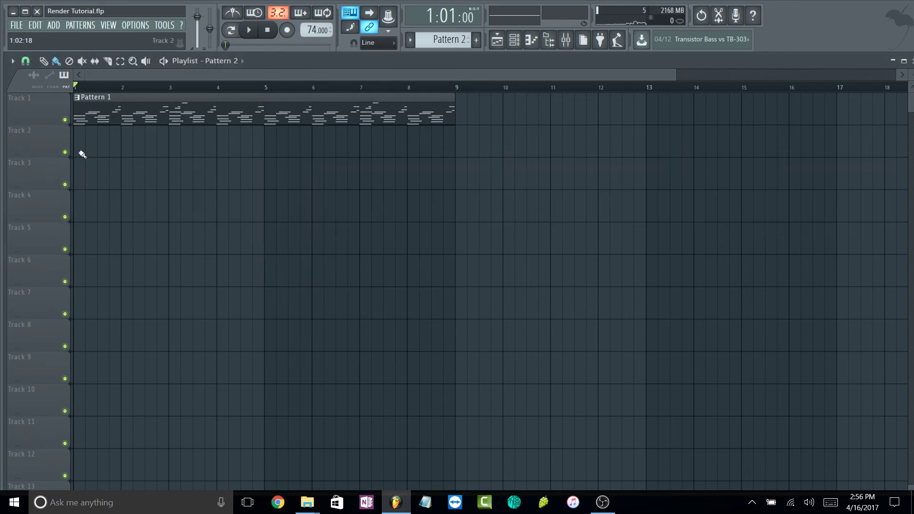
click(82, 153)
key(space)
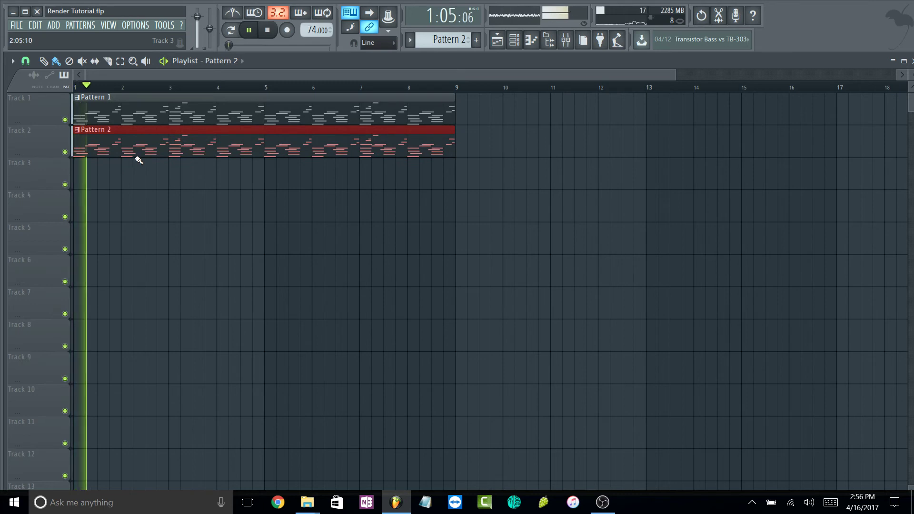
key(F6)
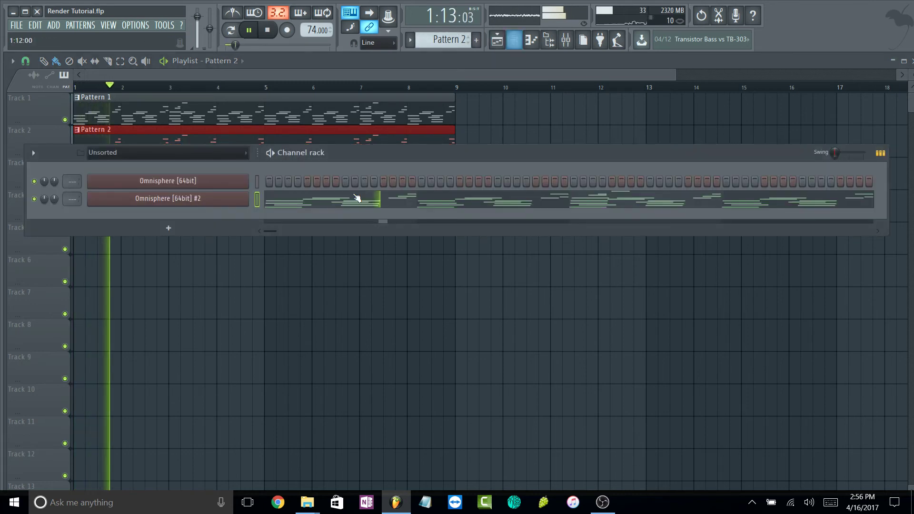
drag(235, 44, 250, 45)
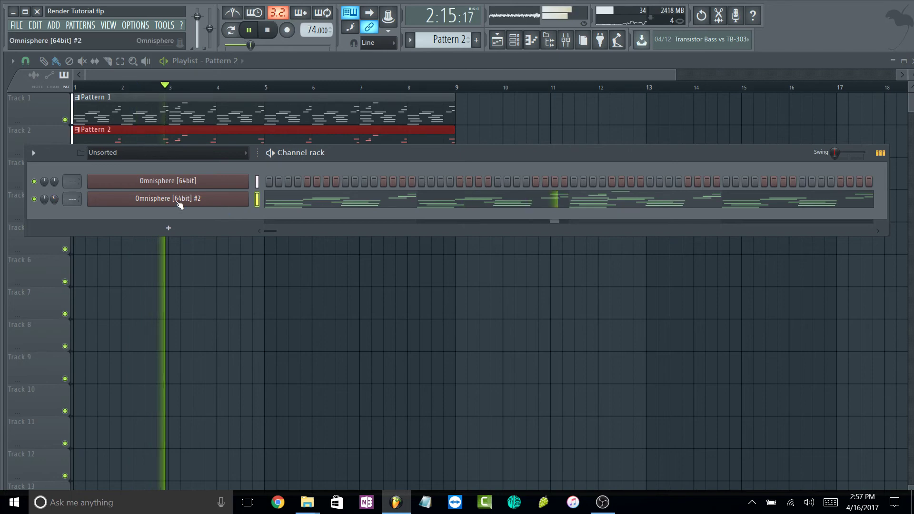
key(space)
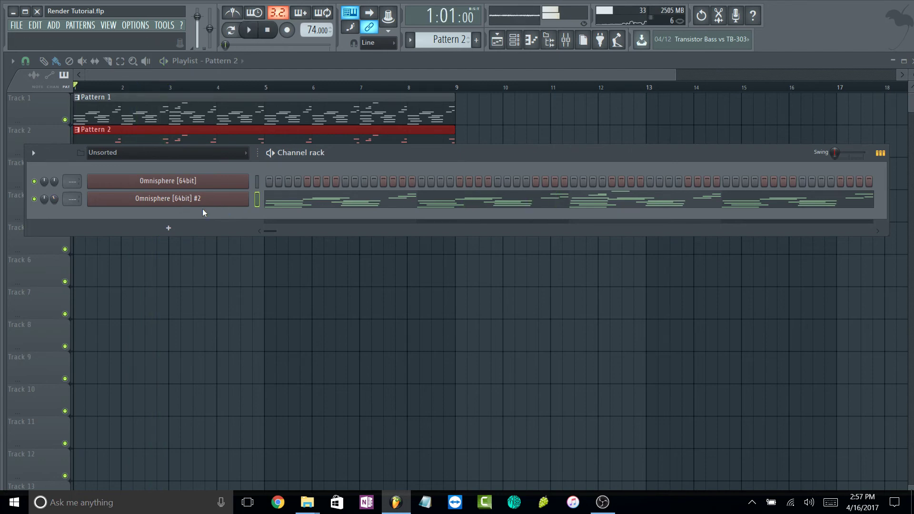
right_click(202, 209)
Clone channel #2 into Omnisphere #3 and load the Childhood Dreams patch on it
click(269, 285)
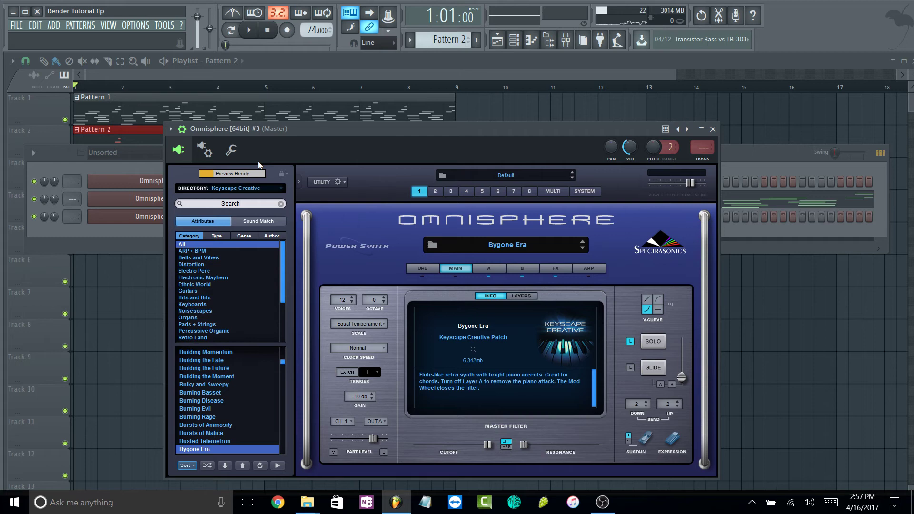
mouse_move(290, 131)
mouse_down()
mouse_move(333, 124)
mouse_move(279, 119)
mouse_move(295, 112)
mouse_move(295, 121)
mouse_up()
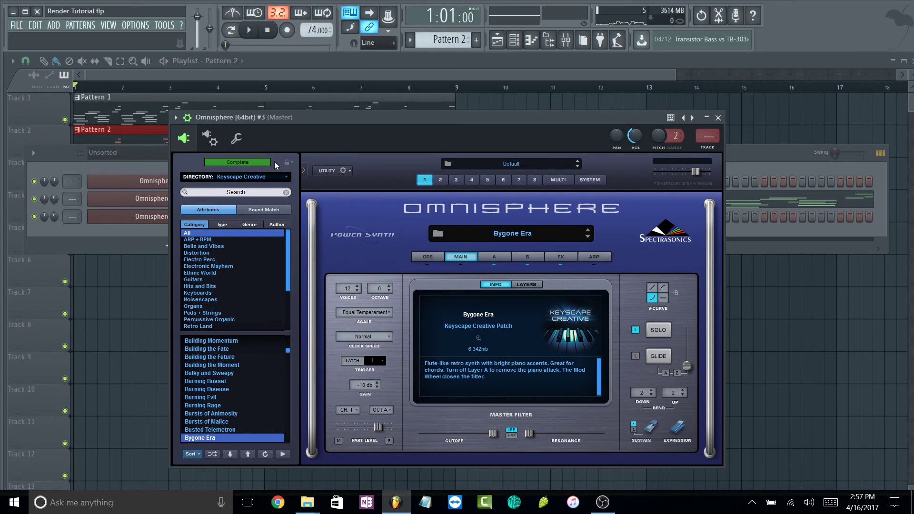
click(267, 162)
scroll(578, 356, down, 5)
click(565, 365)
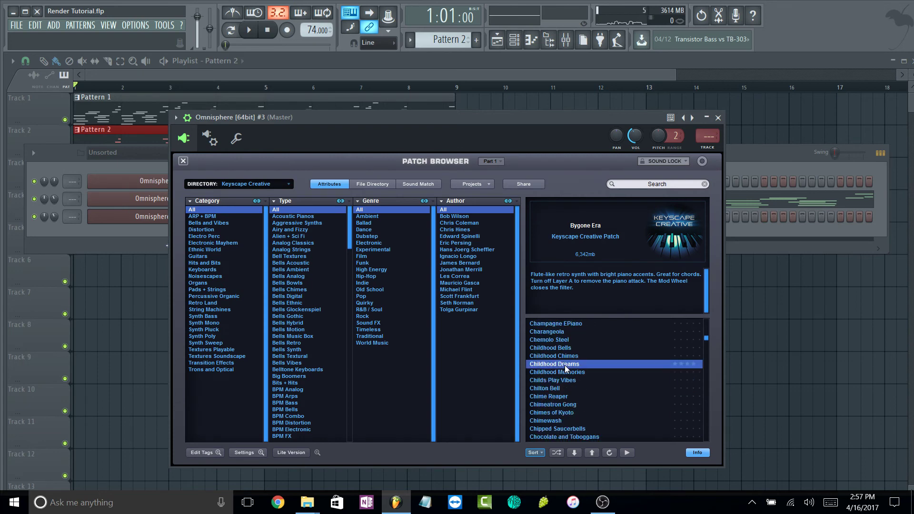
Paste the copied notes into the third Omnisphere channel on a new Pattern 3
click(718, 118)
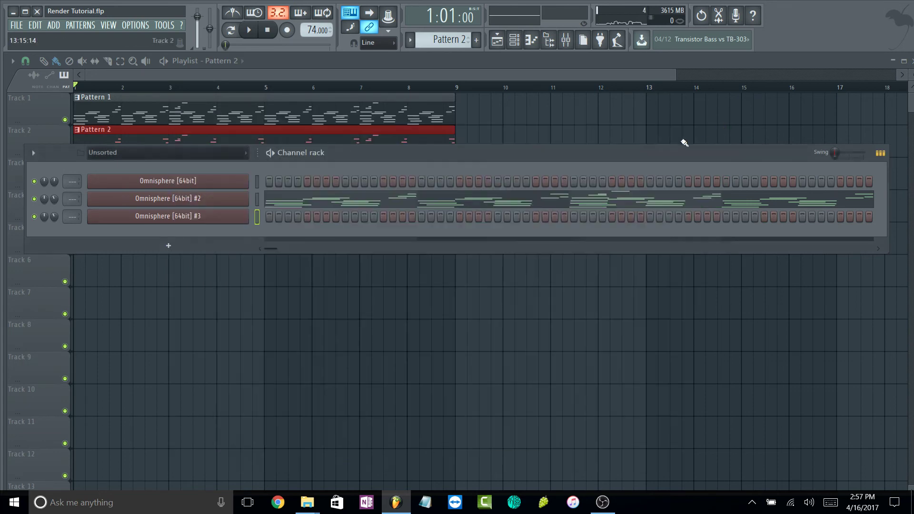
key(F4)
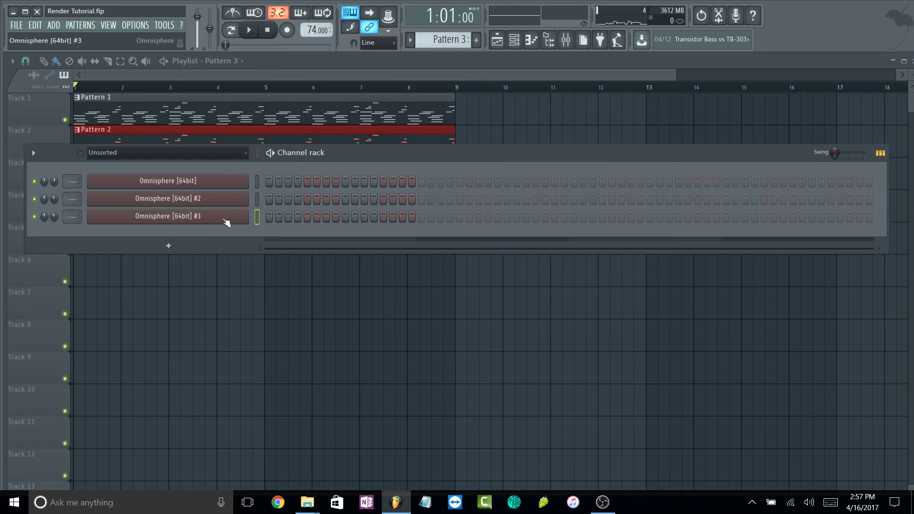
right_click(222, 217)
click(374, 235)
key(F6)
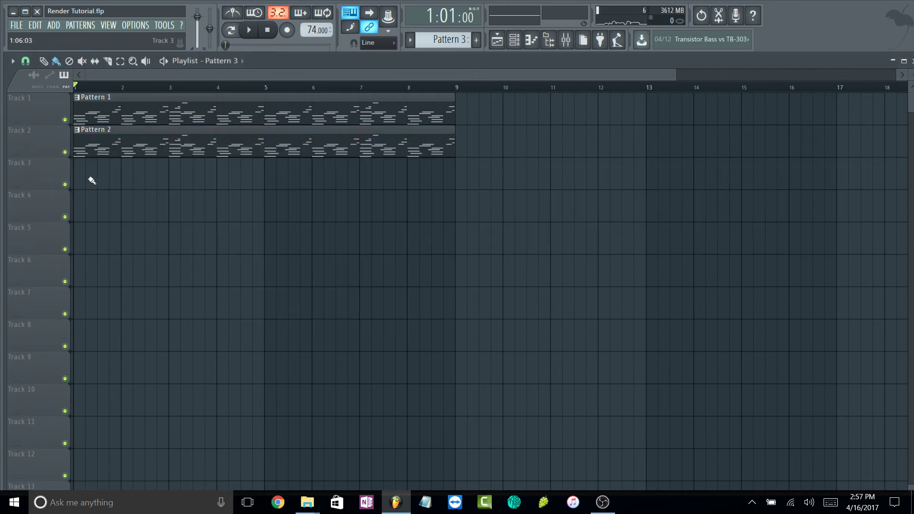
Place Pattern 3 at bar 1 of Track 3, play the song, and solo Track 3
click(91, 181)
key(space)
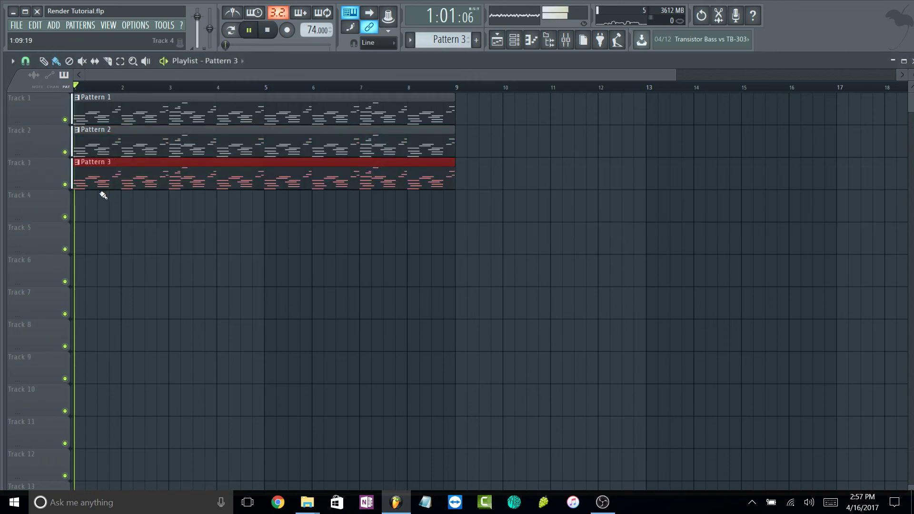
right_click(60, 150)
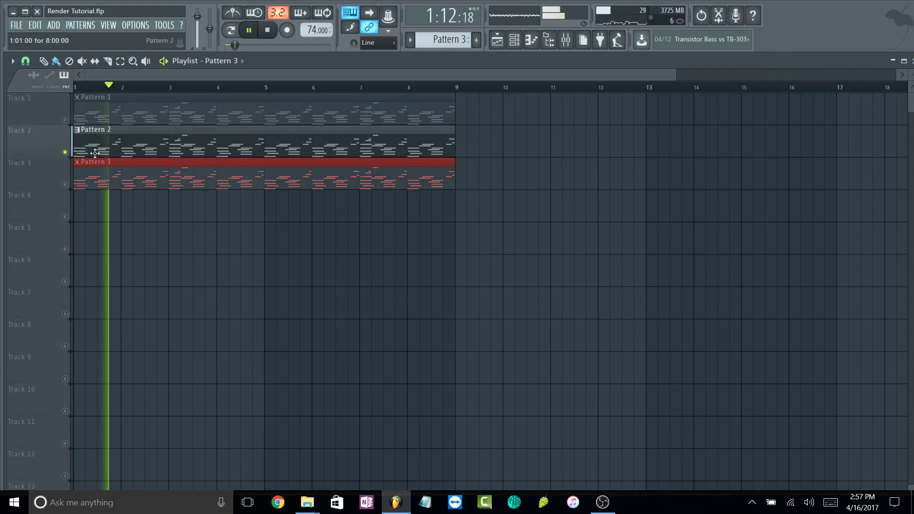
right_click(66, 185)
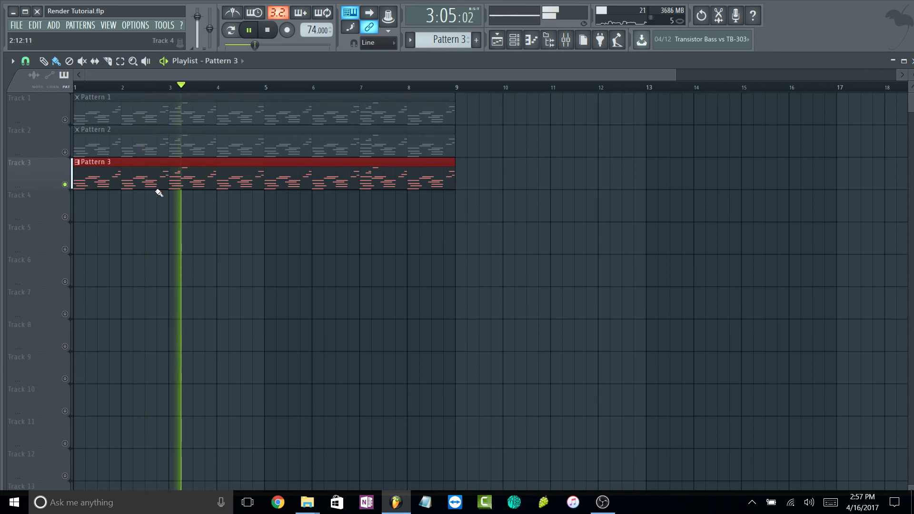
Move the Pattern 3 clip so it starts at bar 9, removing the old bar-1 clip
key(space)
click(497, 175)
drag(498, 174, 528, 174)
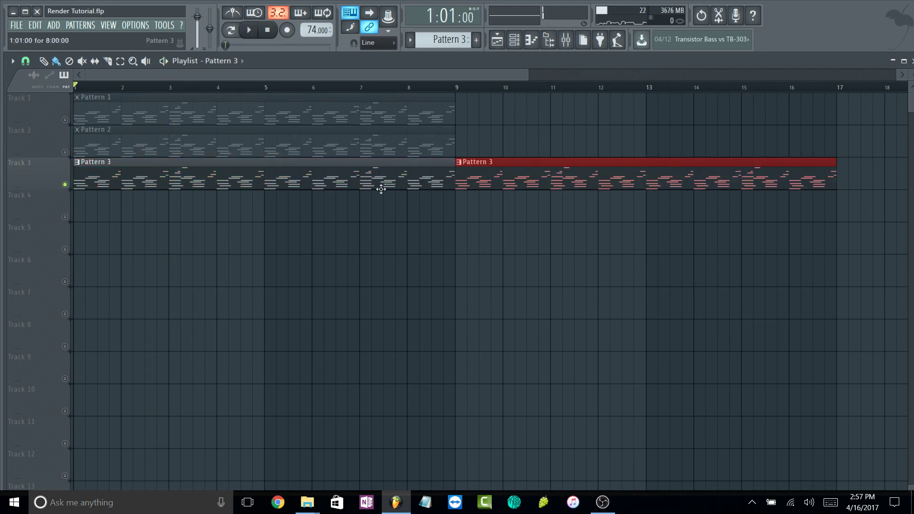
right_click(381, 189)
Move the Pattern 2 clip to bar 9 and unsolo Track 2 so all tracks play
click(288, 112)
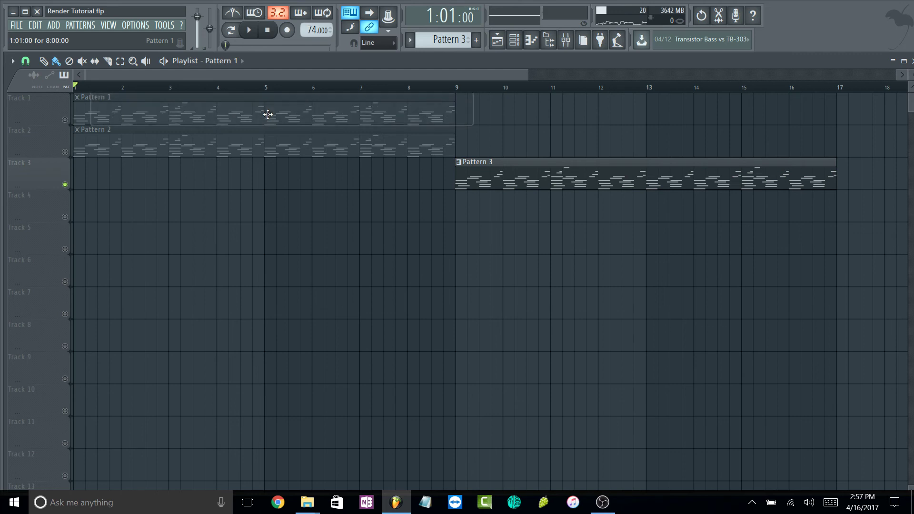
drag(192, 145, 574, 143)
scroll(504, 194, down, 2)
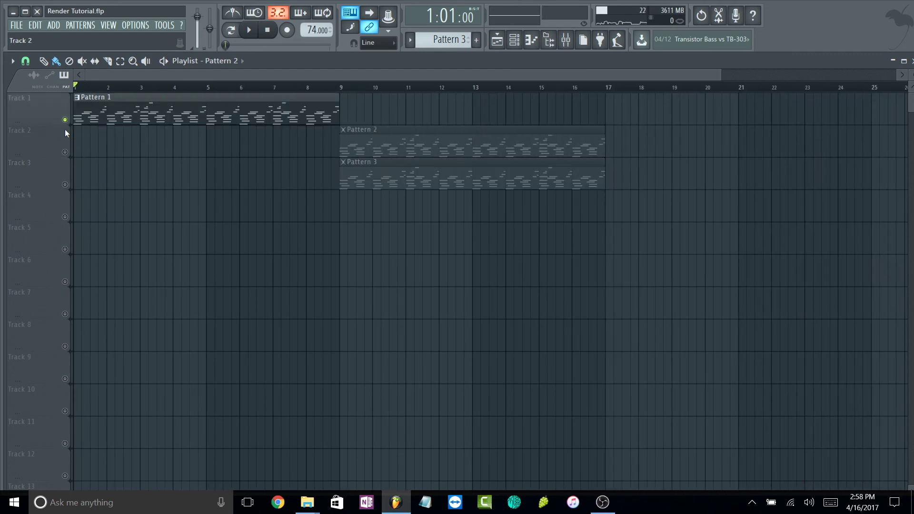
right_click(65, 153)
key(space)
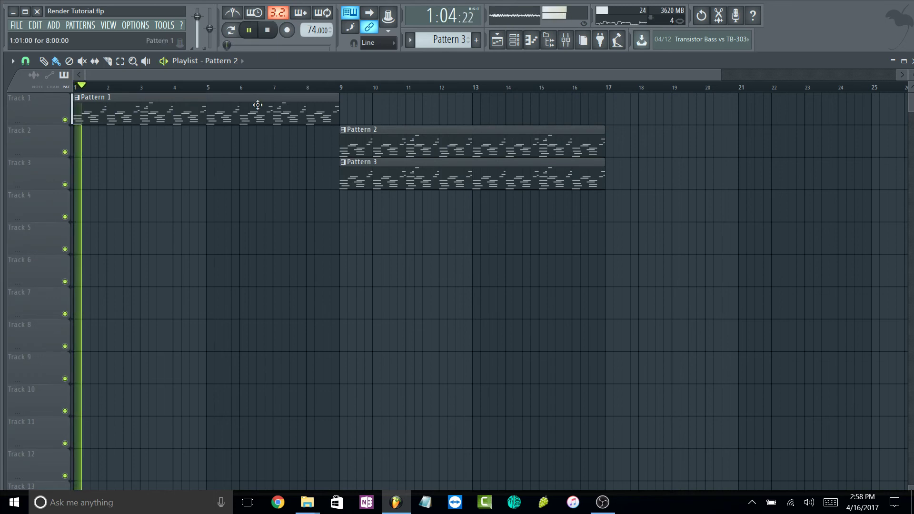
scroll(247, 226, down, 1)
scroll(248, 226, up, 2)
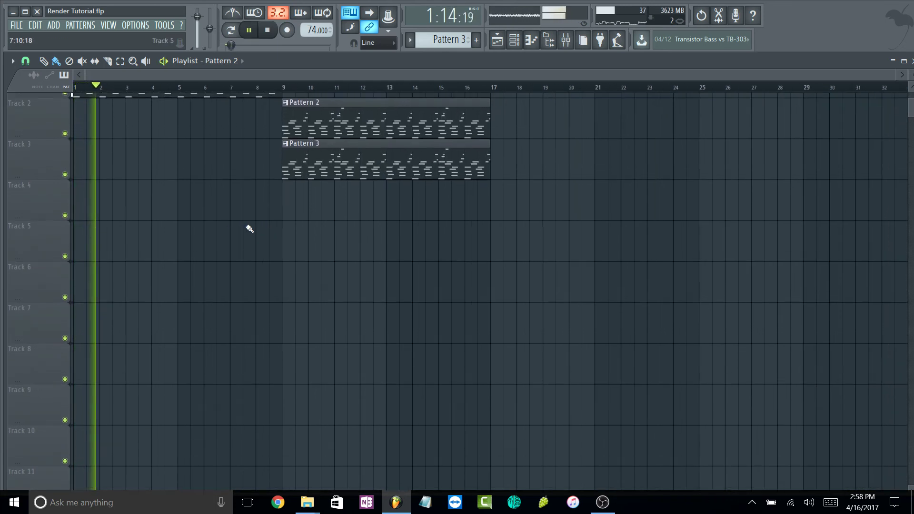
scroll(248, 229, up, 1)
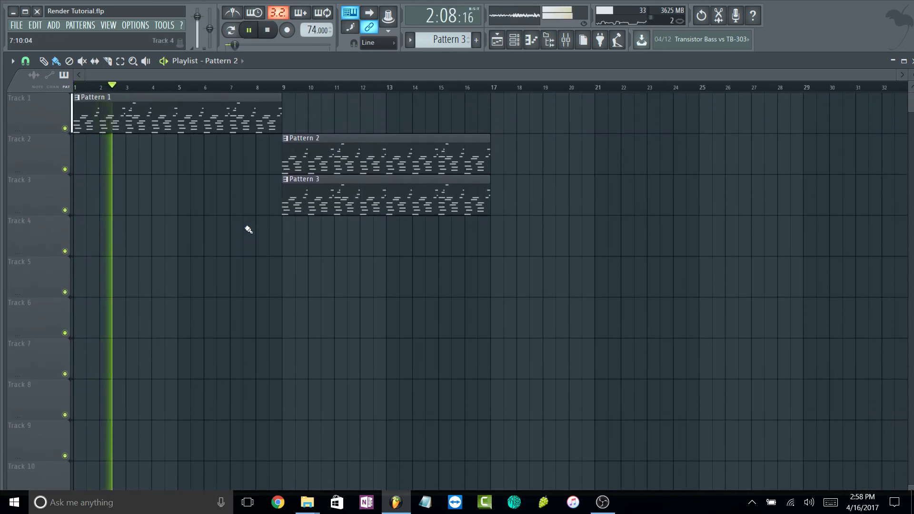
Rename the first Omnisphere channel to 'Bubbly bells'
click(514, 40)
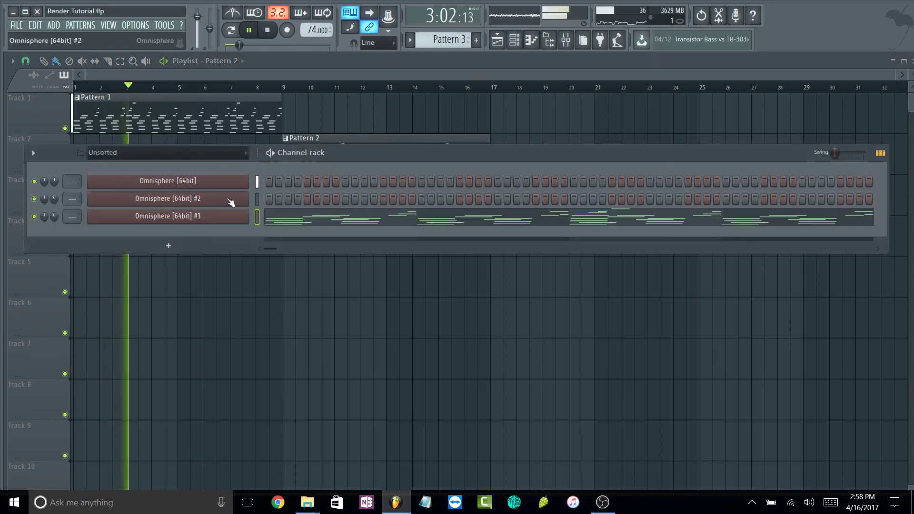
right_click(202, 186)
click(273, 193)
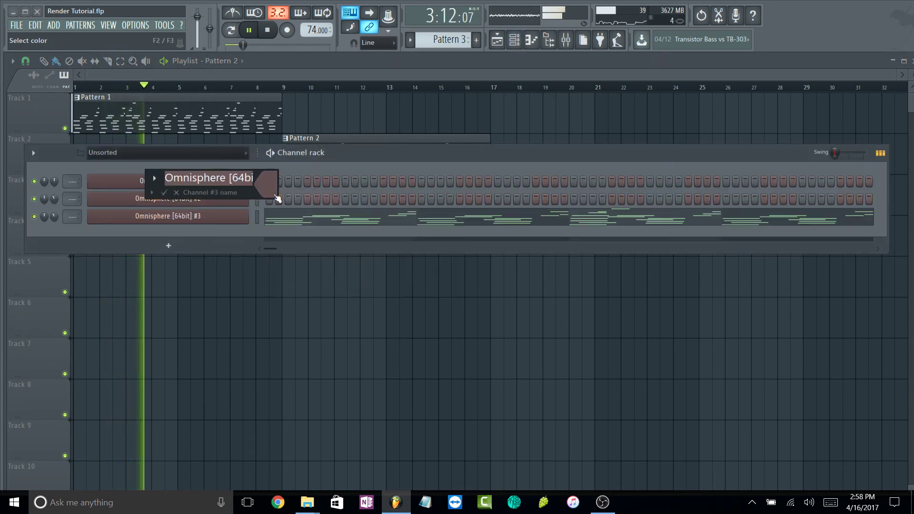
text(Bubbly bells)
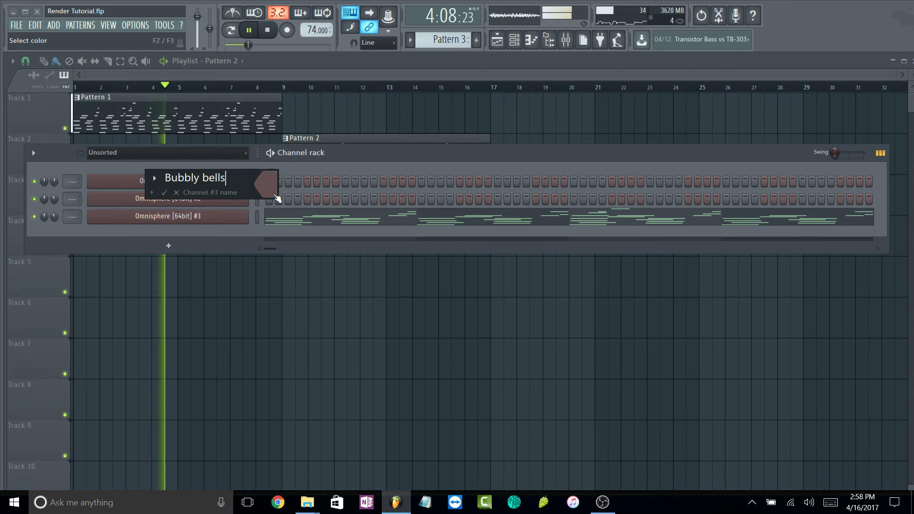
key(Return)
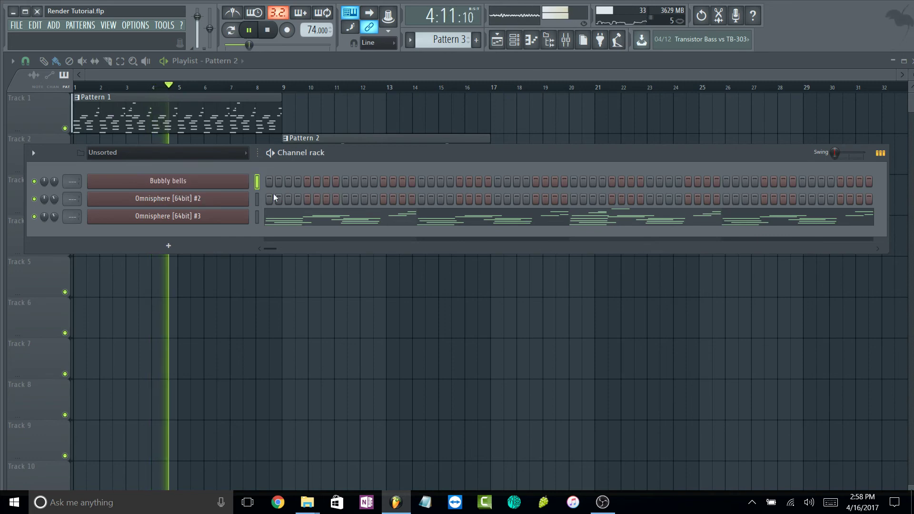
key(space)
Rename the second Omnisphere channel to 'Bells 2'
click(201, 205)
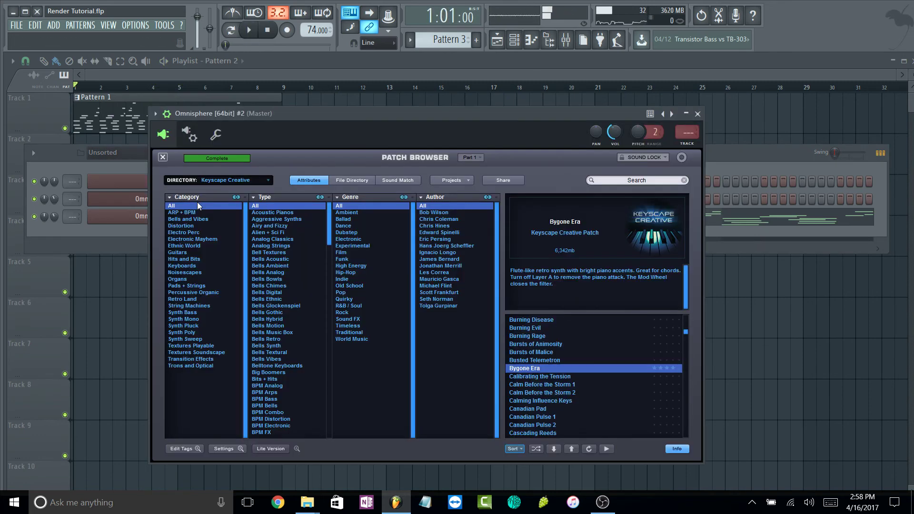
click(698, 114)
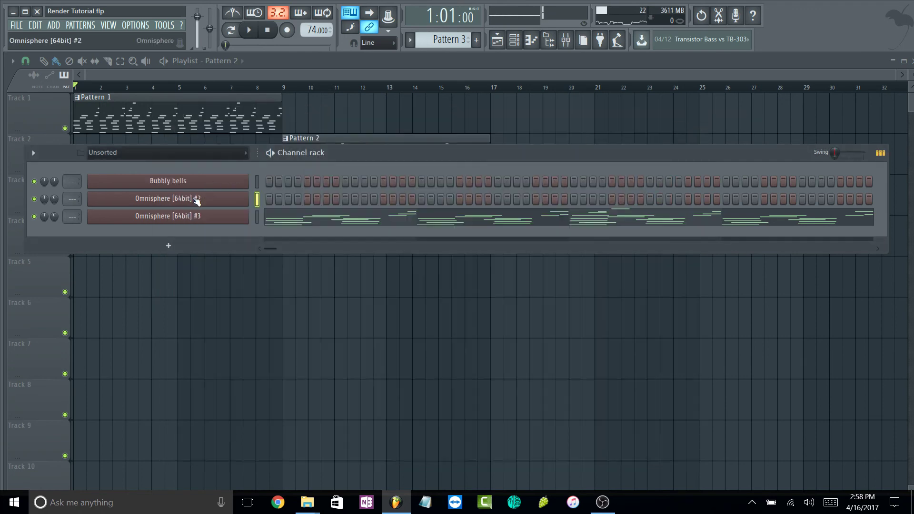
right_click(197, 202)
click(257, 198)
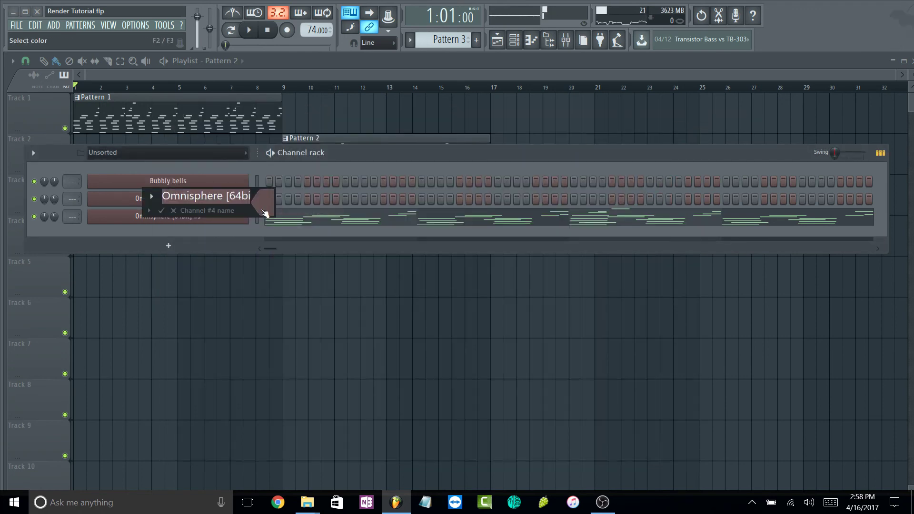
text(Bells 2)
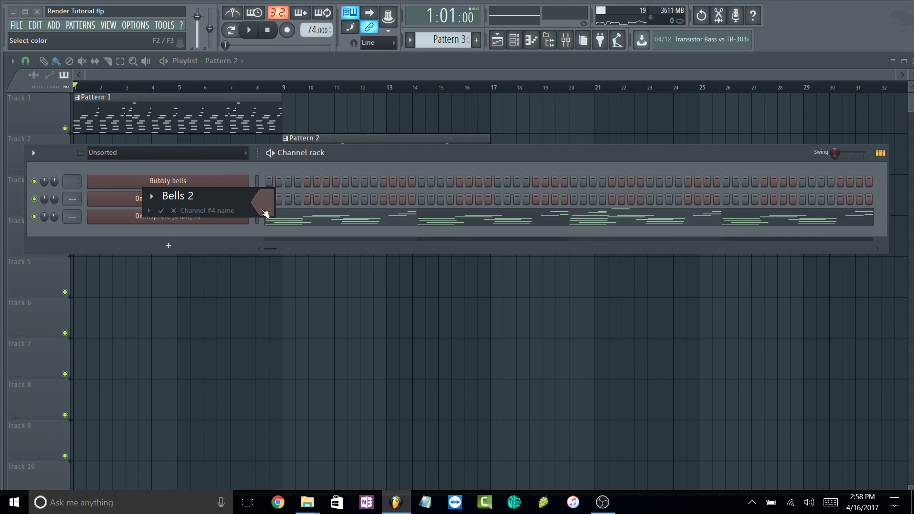
key(Return)
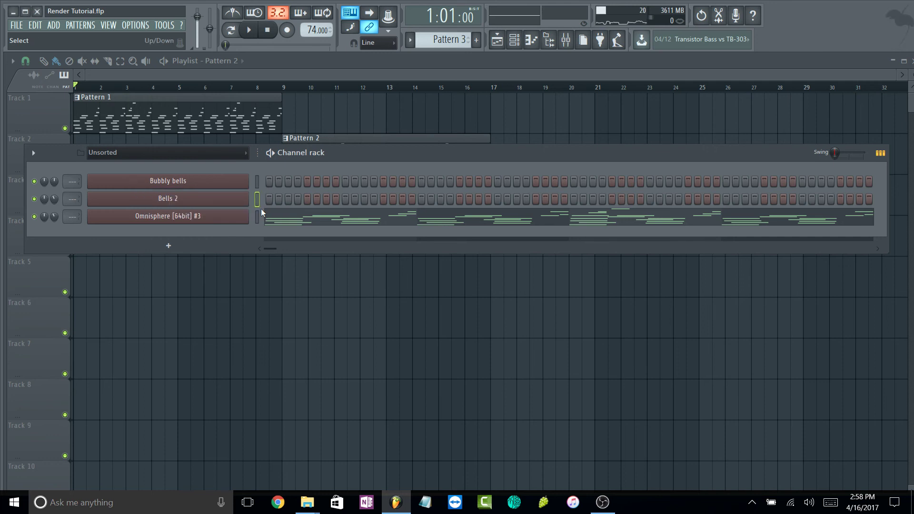
Rename the third Omnisphere channel to 'Bells 3'
shift+click(219, 218)
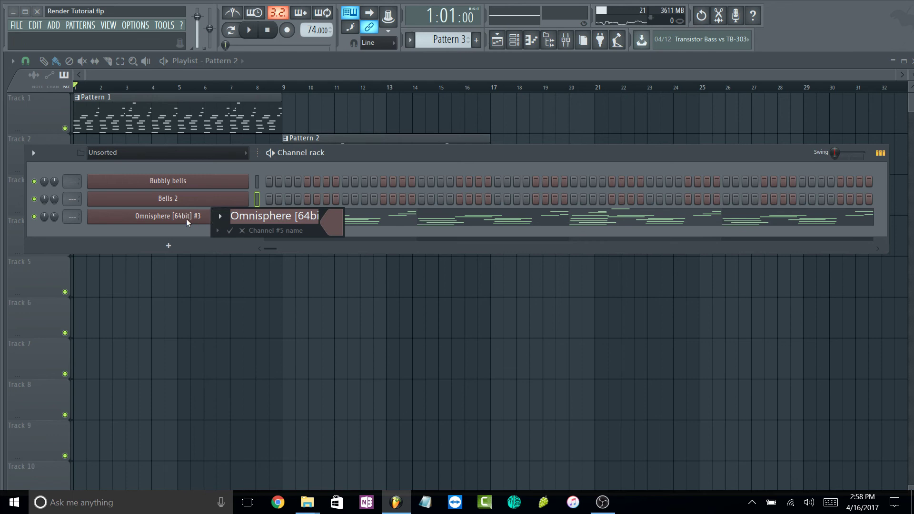
click(242, 230)
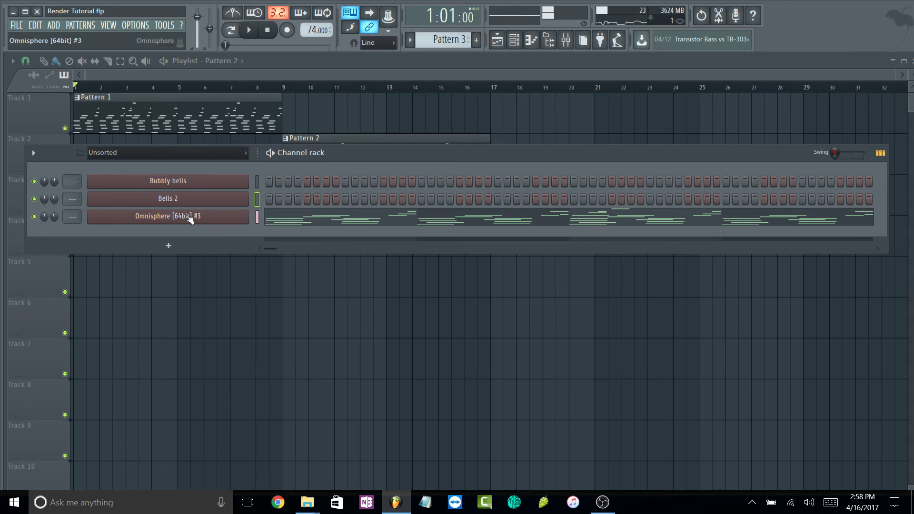
right_click(188, 216)
click(282, 230)
text(Bells 3)
key(Return)
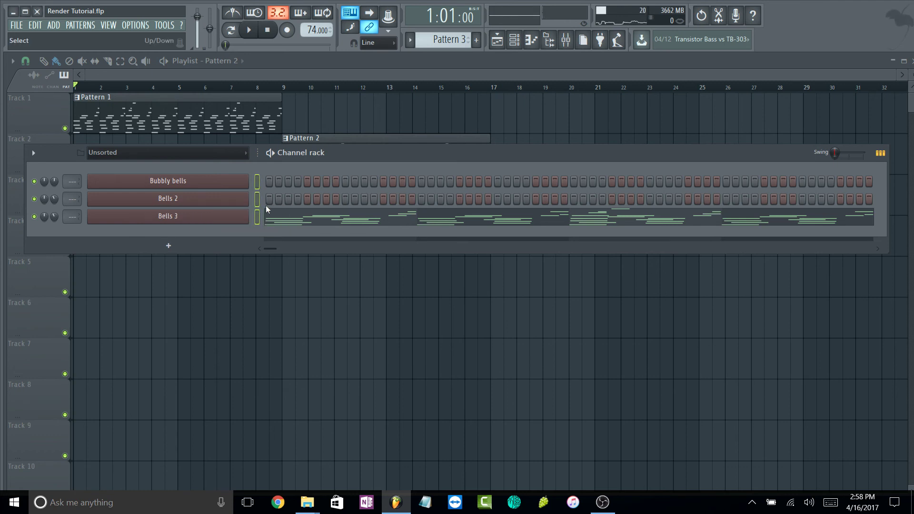
Route the three bell channels to mixer inserts 1–3
click(566, 40)
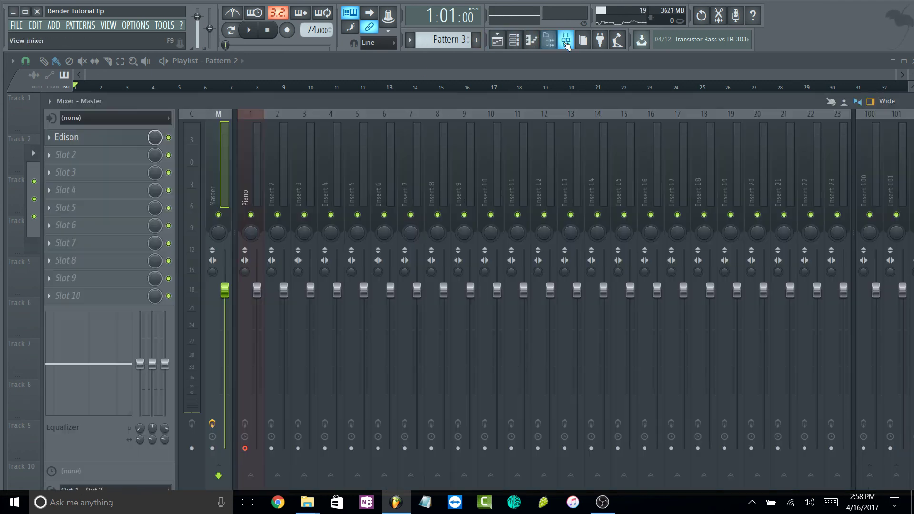
right_click(253, 201)
mouse_move(308, 198)
click(471, 210)
Rename the first mixer insert from Piano to 'Bells 1'
right_click(267, 200)
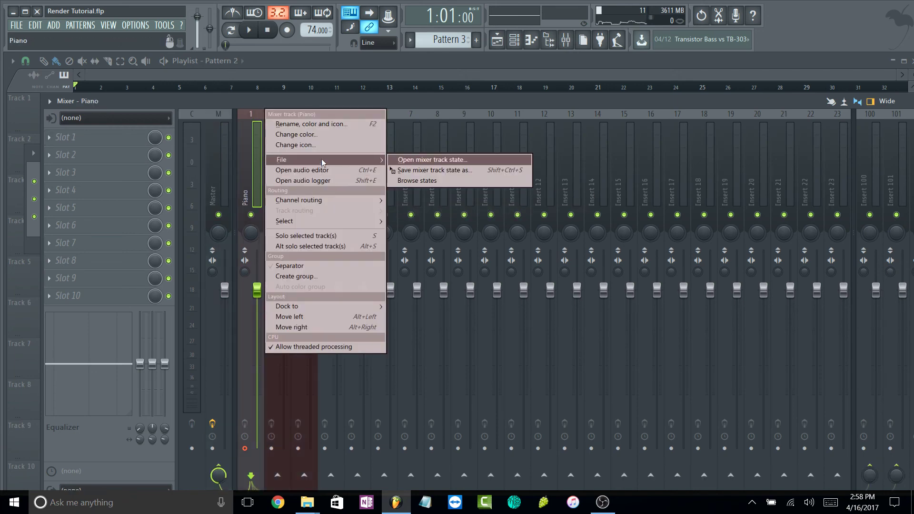
click(322, 126)
text(Bel)
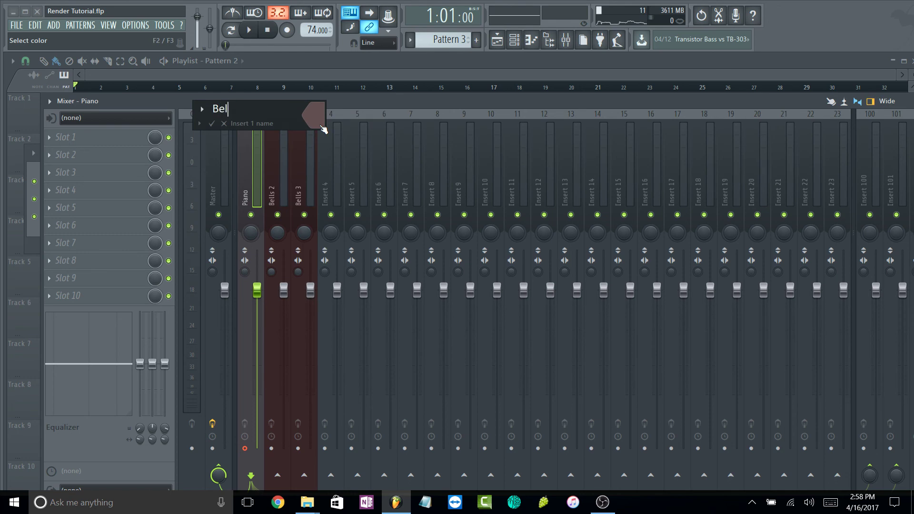
text(ls 1)
key(Return)
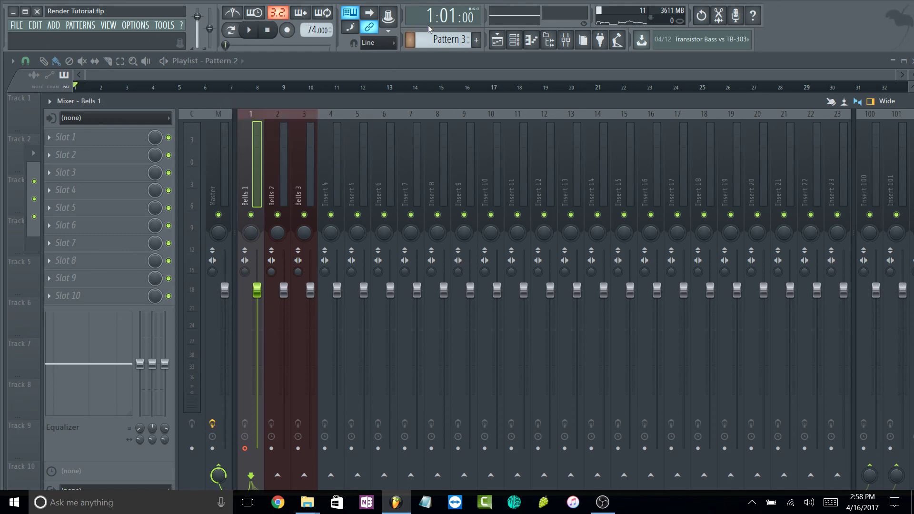
Move the Pattern 2 and 3 clips to bar 1 and select bars 1–13 as the render range
click(497, 41)
drag(305, 139, 115, 167)
click(186, 241)
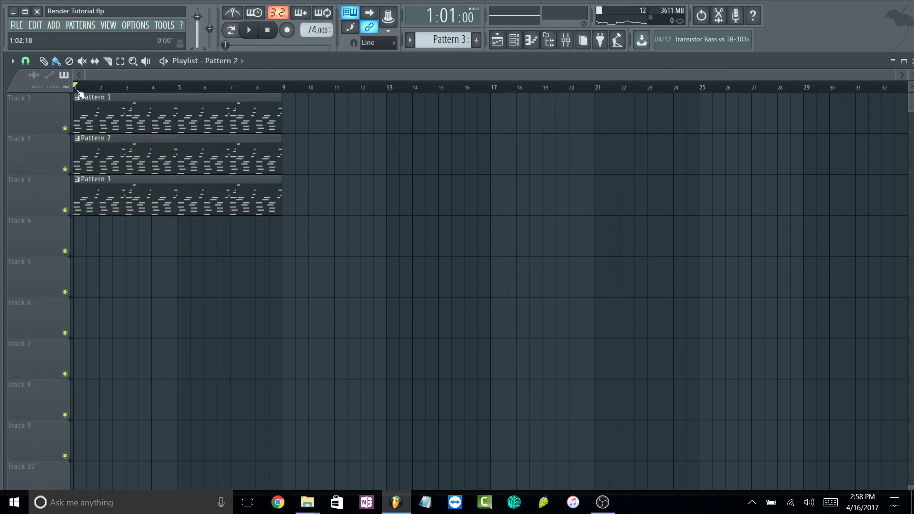
drag(76, 89, 376, 83)
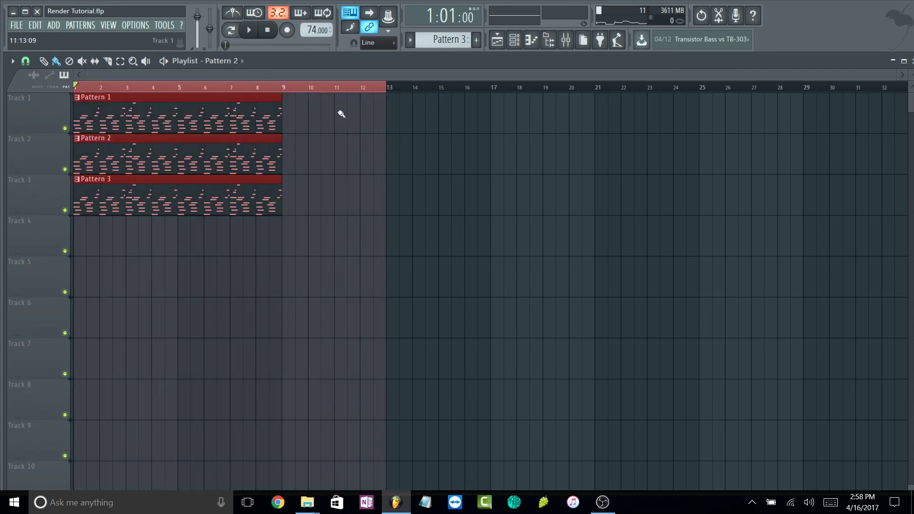
Arm the Bells 2 and Bells 3 mixer tracks for disk recording
click(565, 40)
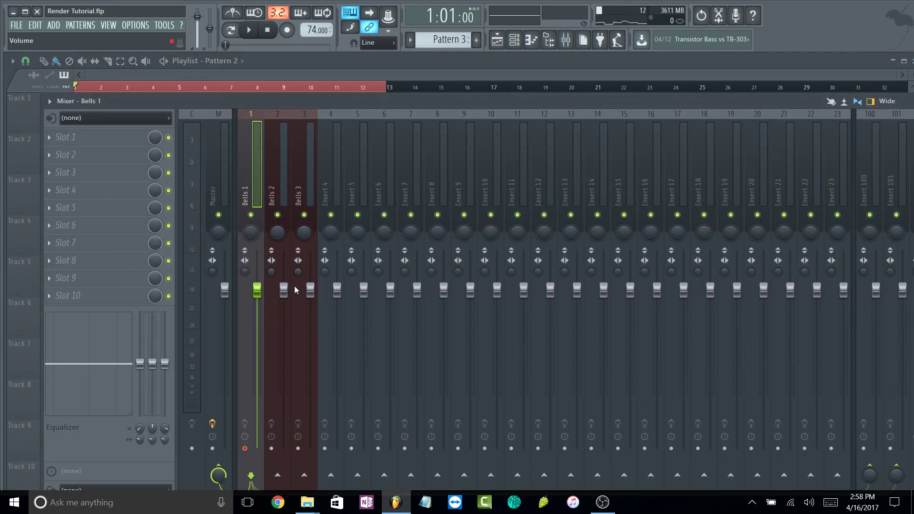
click(271, 449)
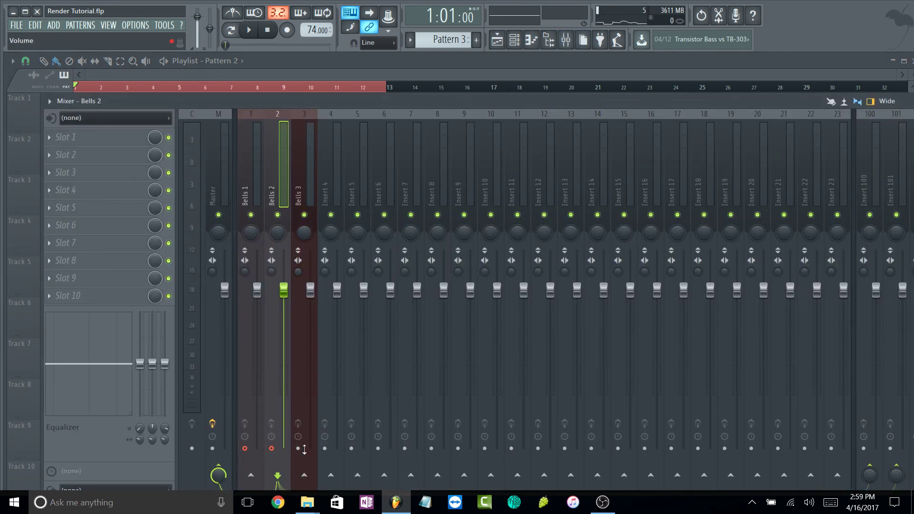
click(298, 448)
Render the armed Bells tracks to separate wave files
click(49, 101)
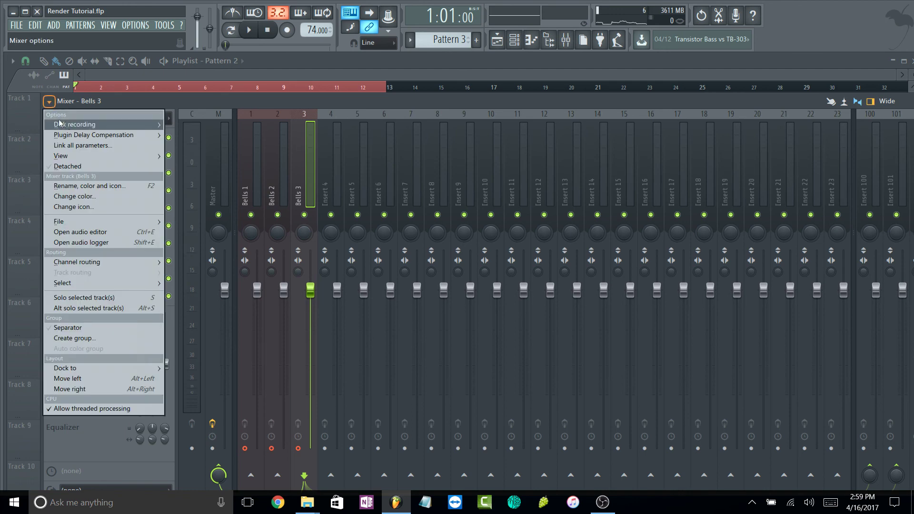
mouse_move(102, 124)
click(204, 125)
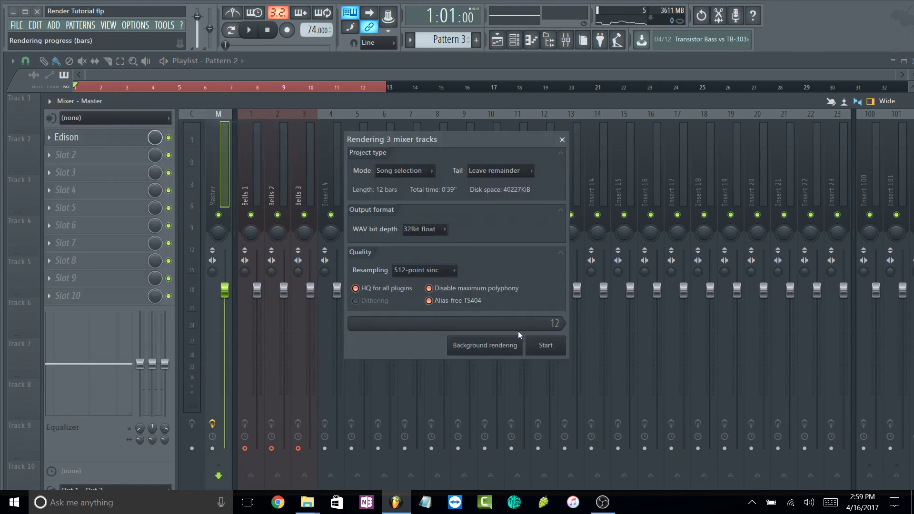
click(545, 347)
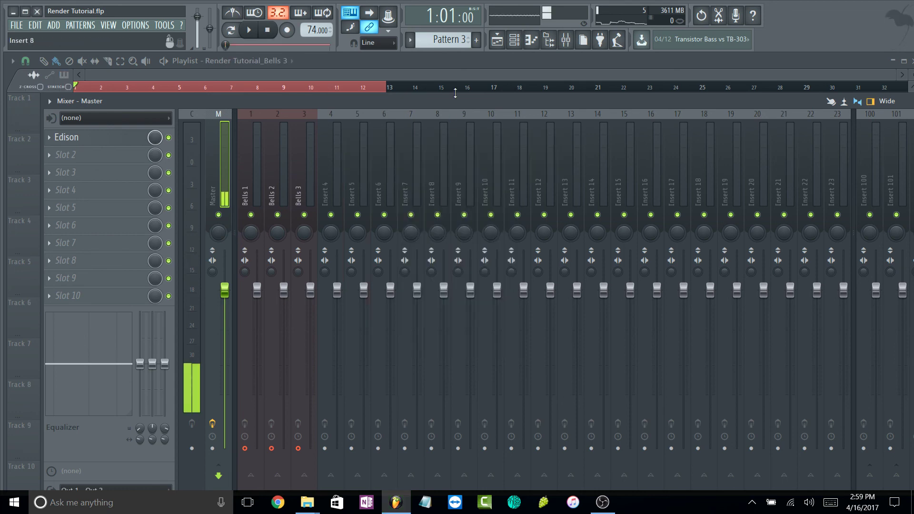
Mute Track 1 and delete the Pattern 1, 2 and 3 clips from the playlist
click(497, 41)
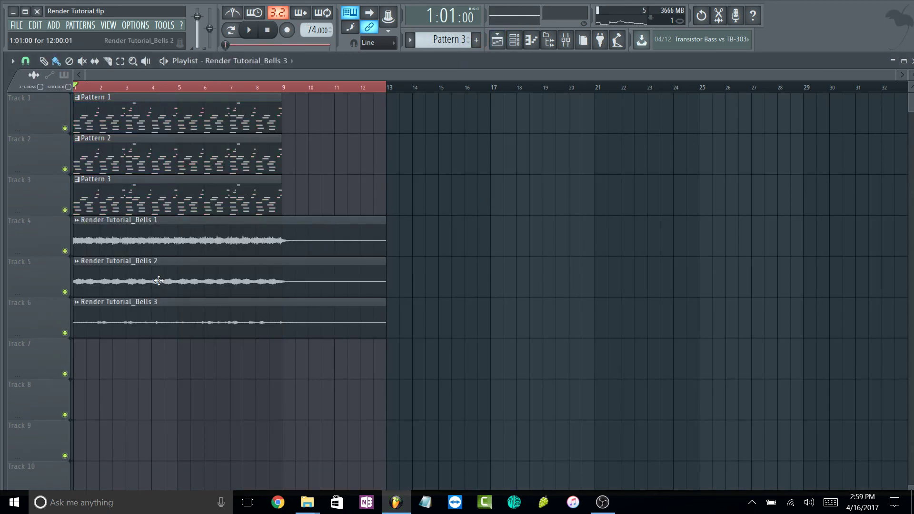
click(65, 128)
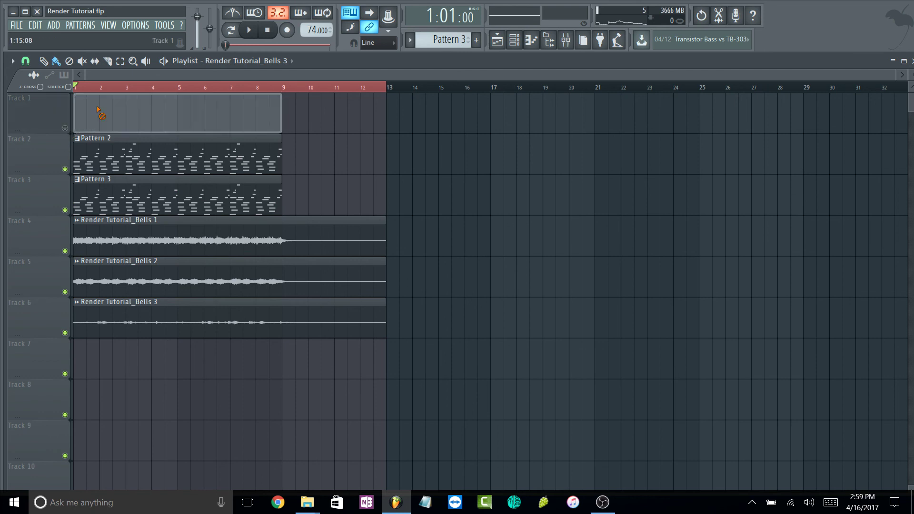
right_click(97, 110)
right_click(98, 155)
right_click(97, 196)
Delete the Bubbly bells, Bells 2 and Bells 3 channels from the channel rack
click(514, 40)
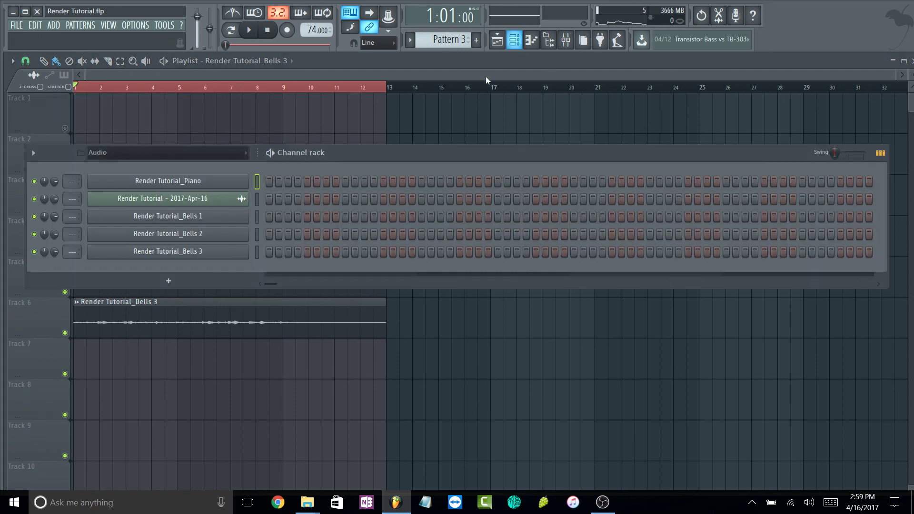
scroll(173, 156, down, 1)
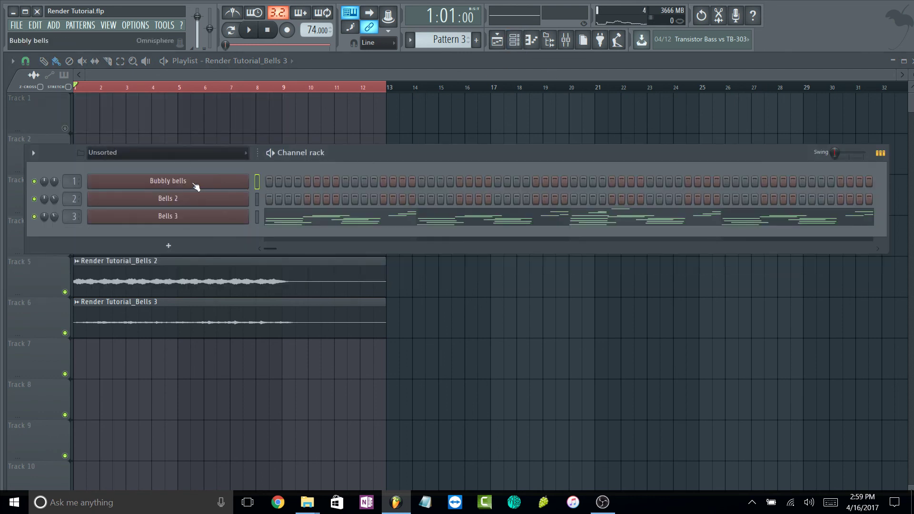
right_click(245, 181)
click(292, 266)
click(524, 286)
right_click(248, 181)
click(264, 277)
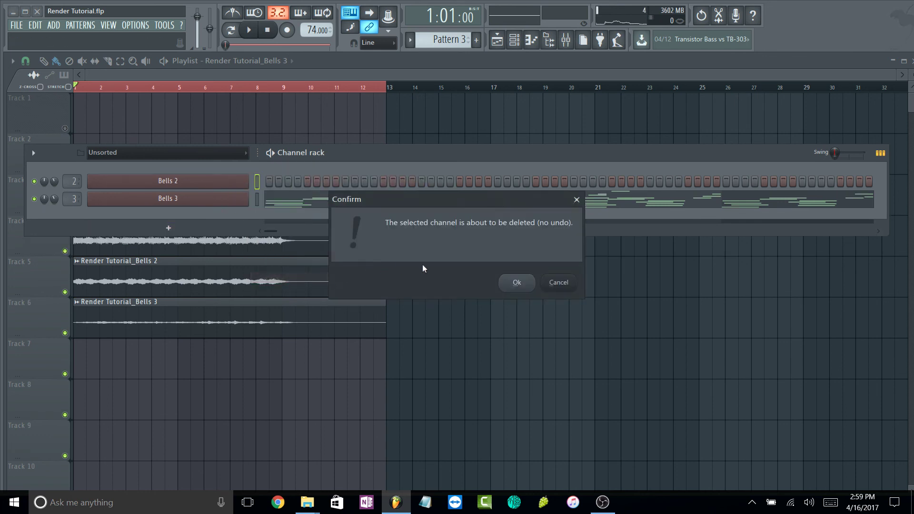
click(517, 282)
right_click(201, 185)
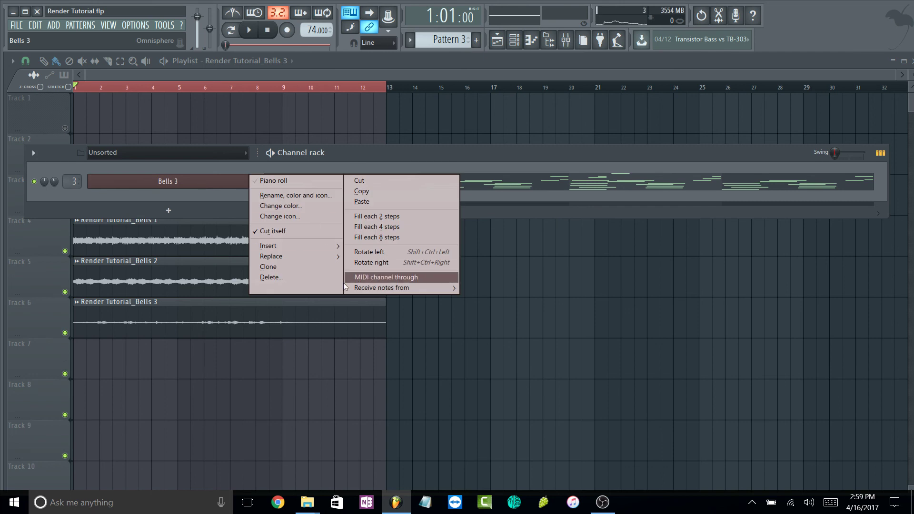
click(329, 277)
click(516, 284)
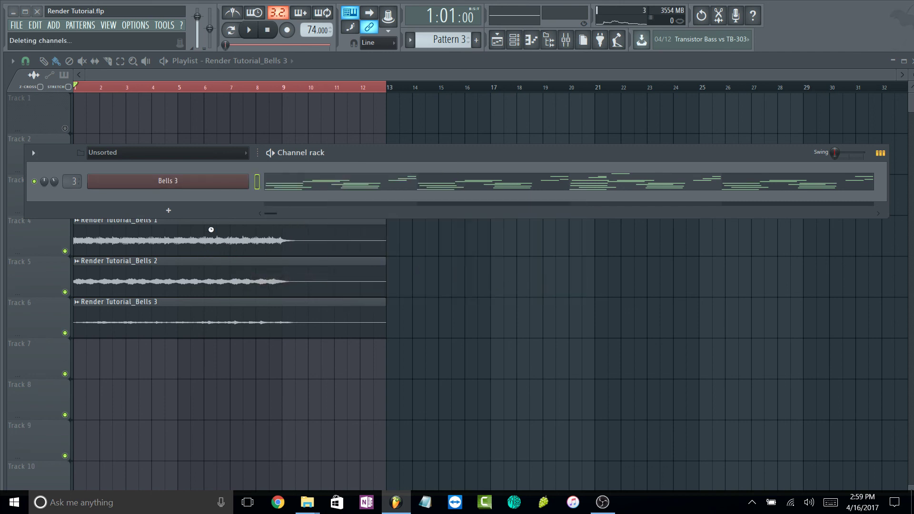
Play back the rendered bell clips in the playlist
key(F6)
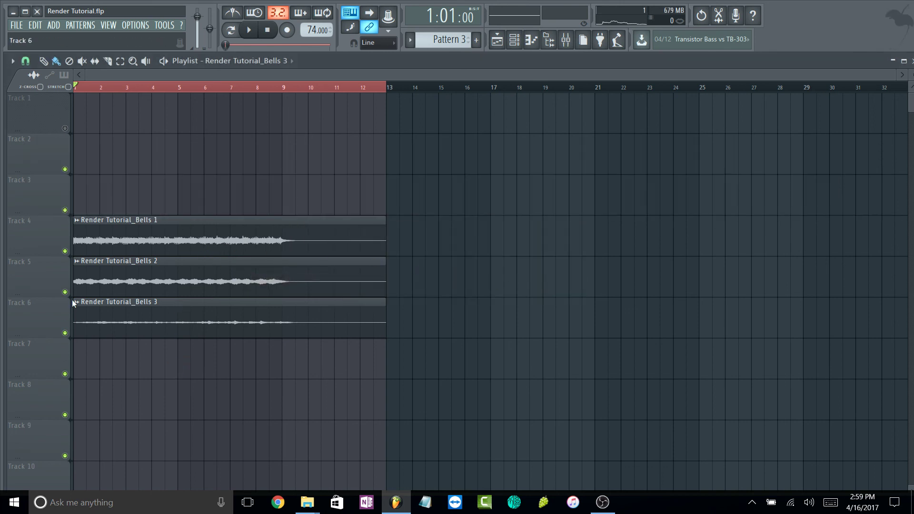
key(space)
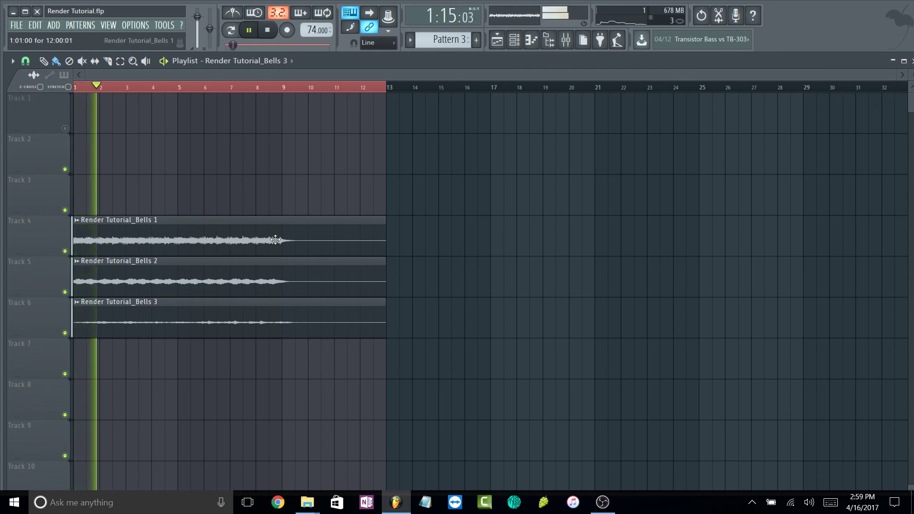
key(space)
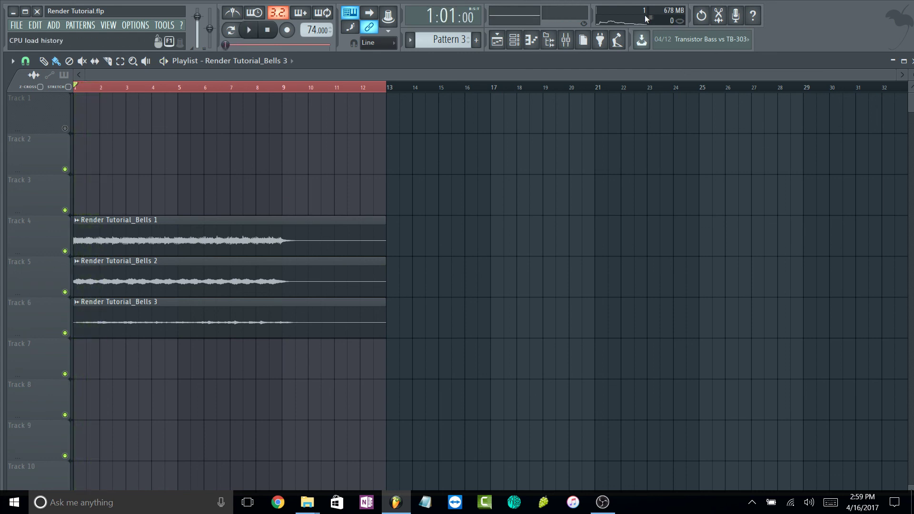
key(space)
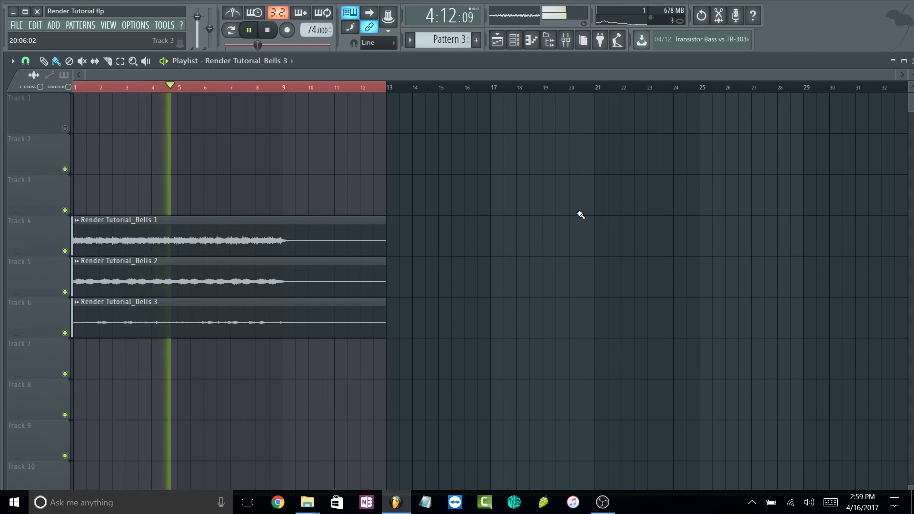
Solo Track 5's Render Tutorial_Bells 2, then Track 6's Render Tutorial_Bells 3, and stop
right_click(65, 290)
key(space)
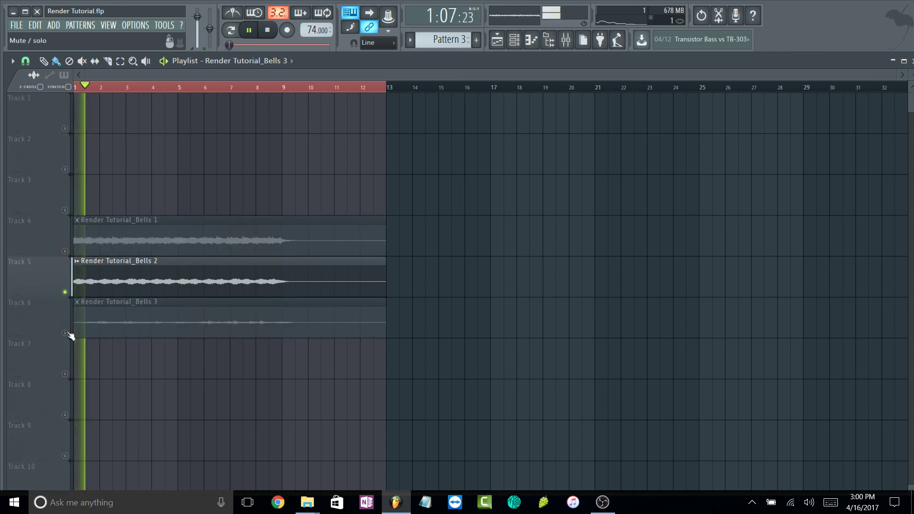
right_click(66, 333)
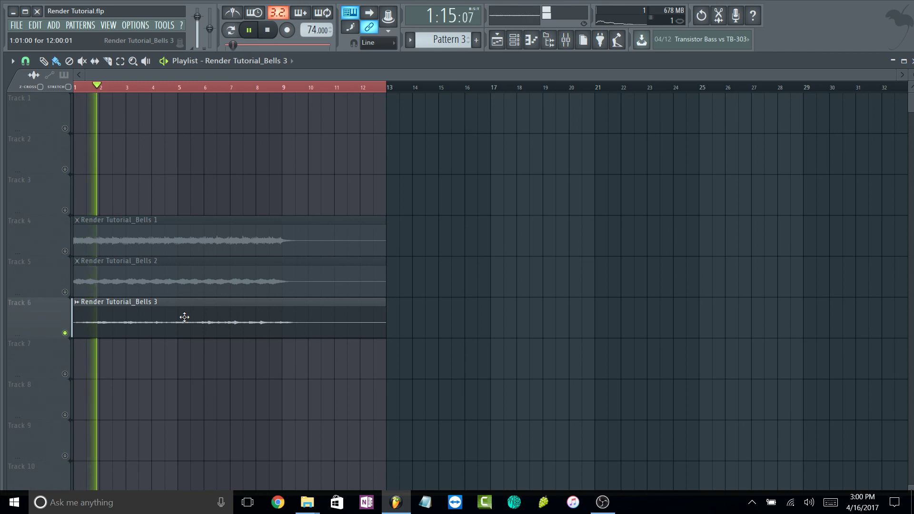
key(space)
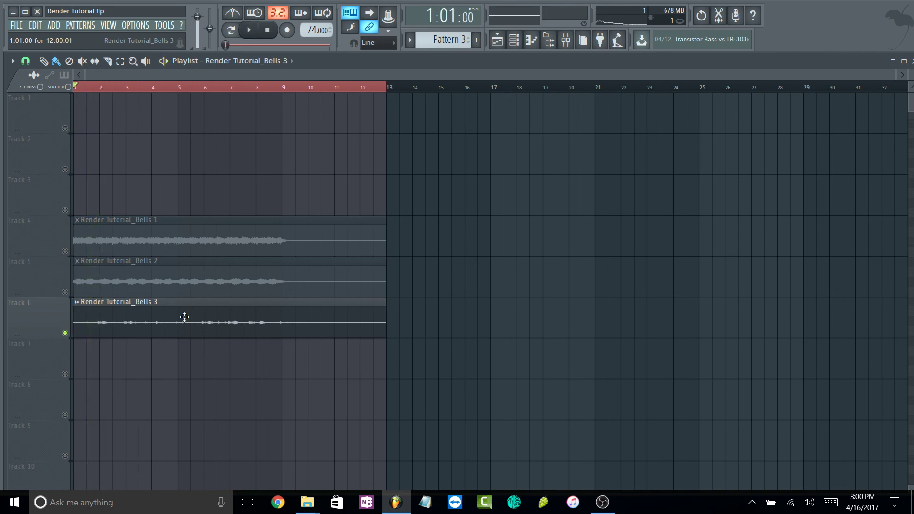
ctrl+right_click(244, 189)
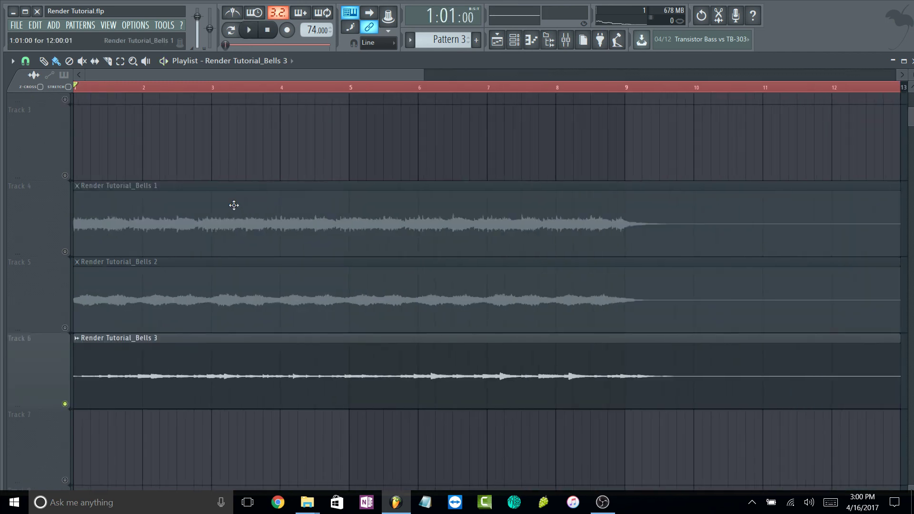
scroll(234, 206, down, 3)
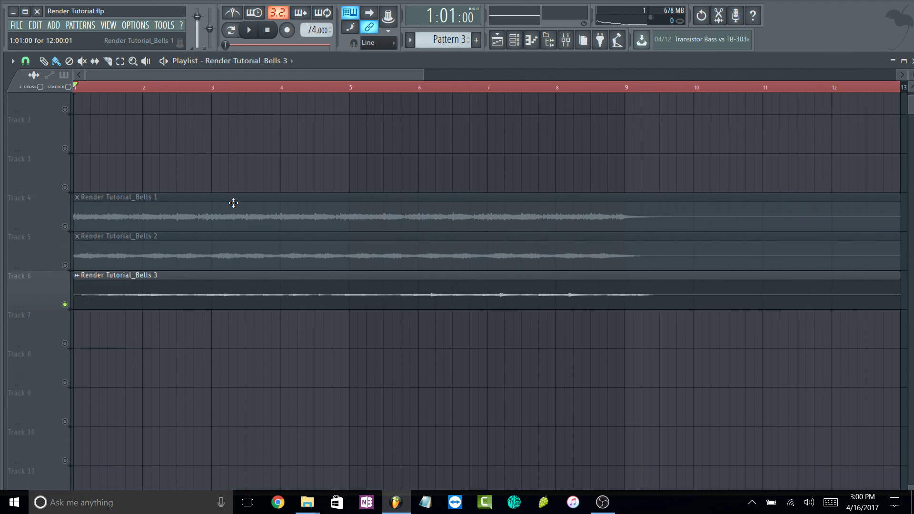
scroll(233, 204, down, 3)
scroll(227, 223, down, 2)
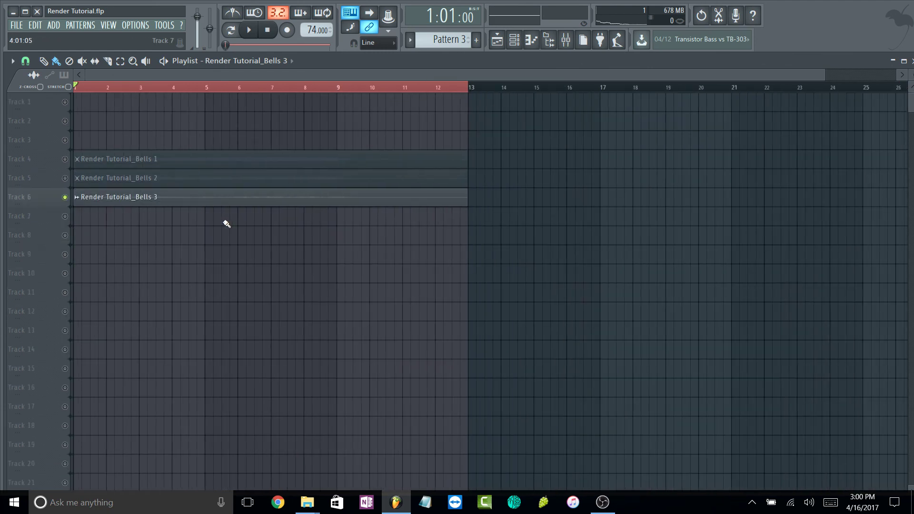
scroll(227, 223, down, 1)
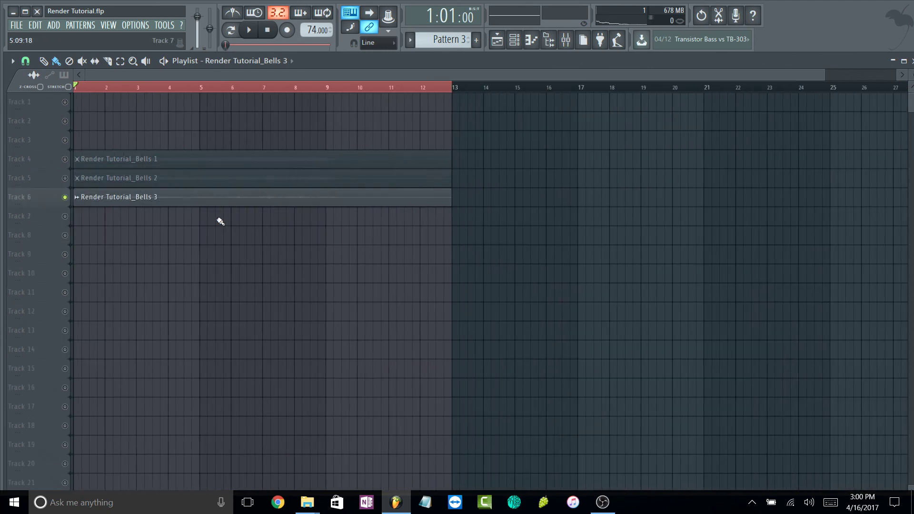